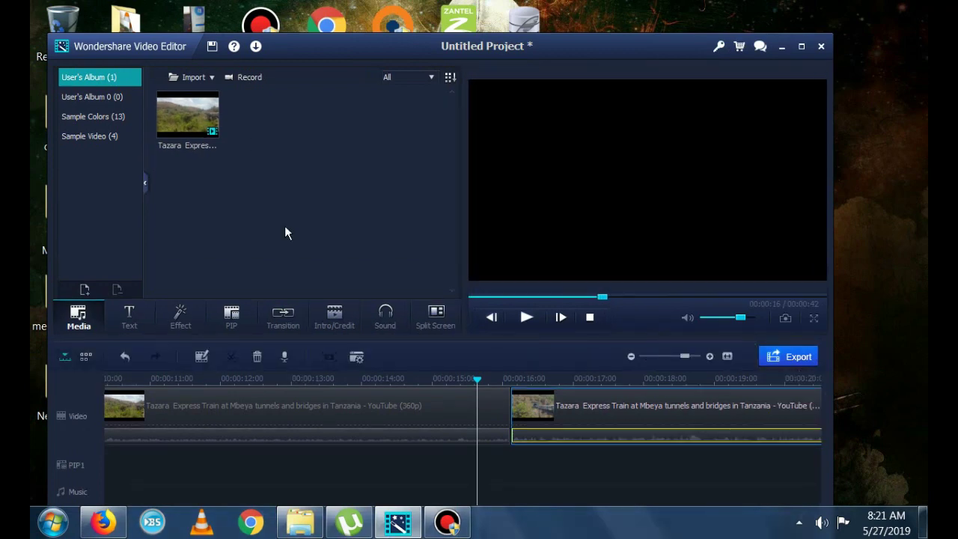
Play the timeline preview from the start, then stop it at the beginning
click(469, 297)
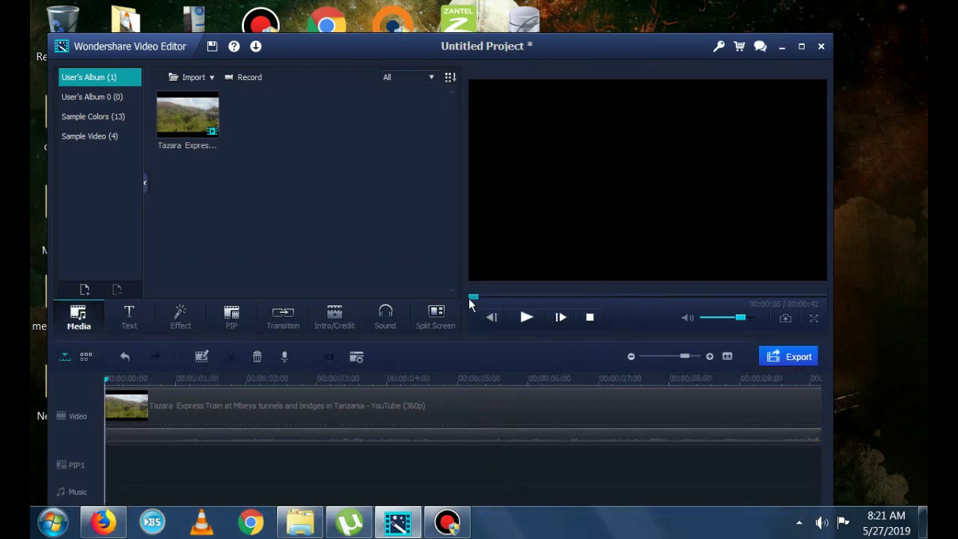
click(535, 316)
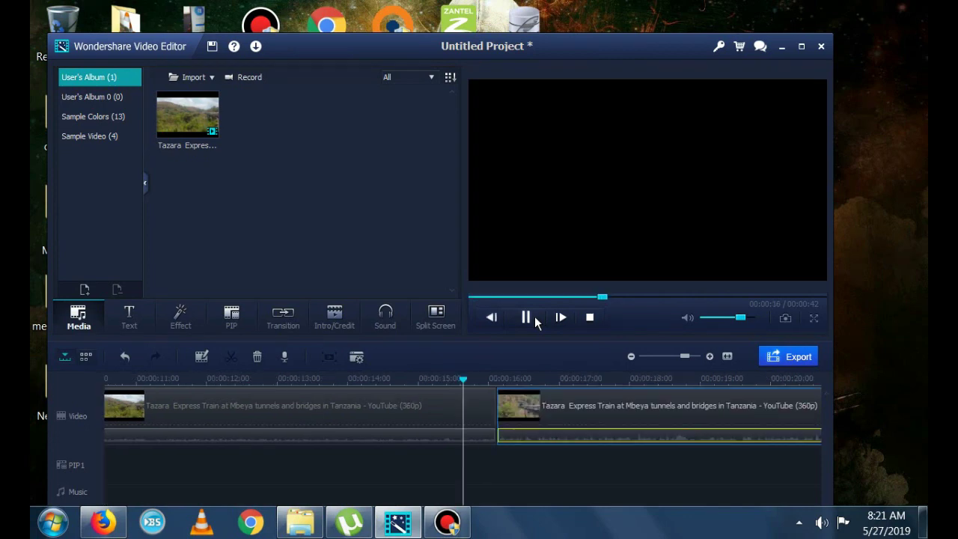
click(483, 297)
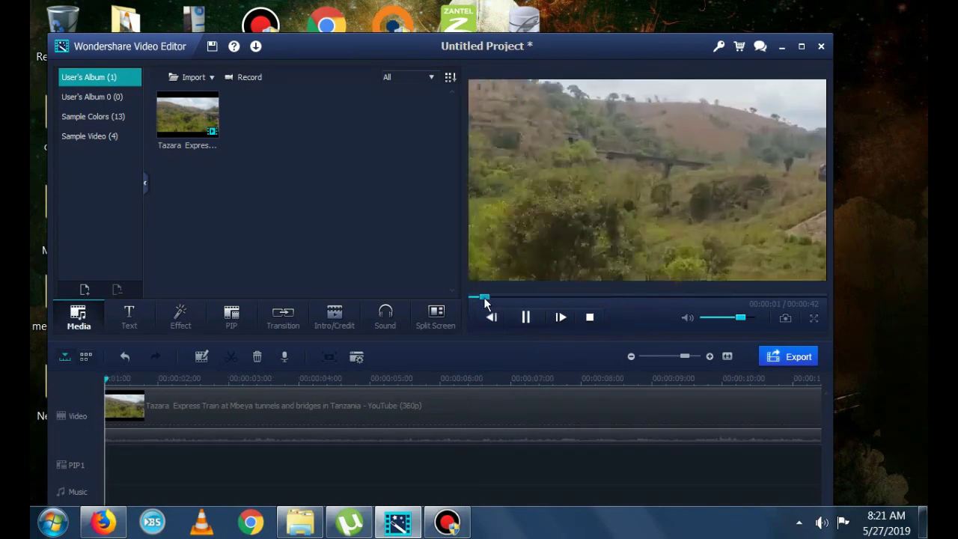
click(473, 297)
click(473, 297)
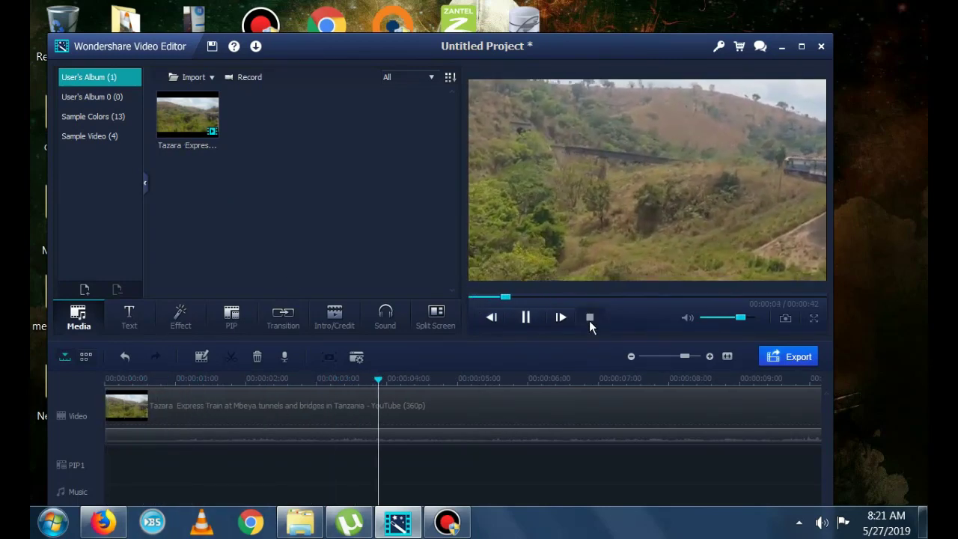
click(473, 297)
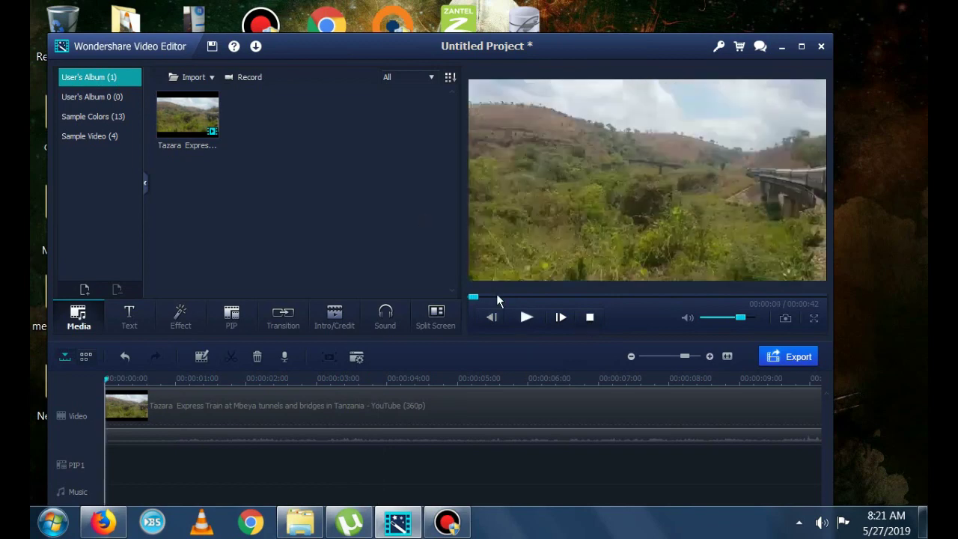
Play the Tazara clip from the album in the preview
right_click(181, 105)
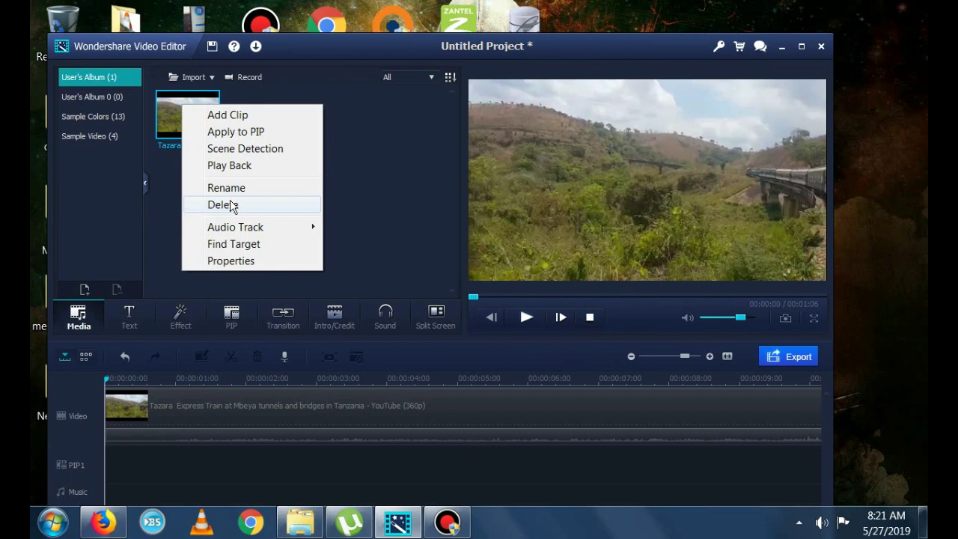
click(526, 321)
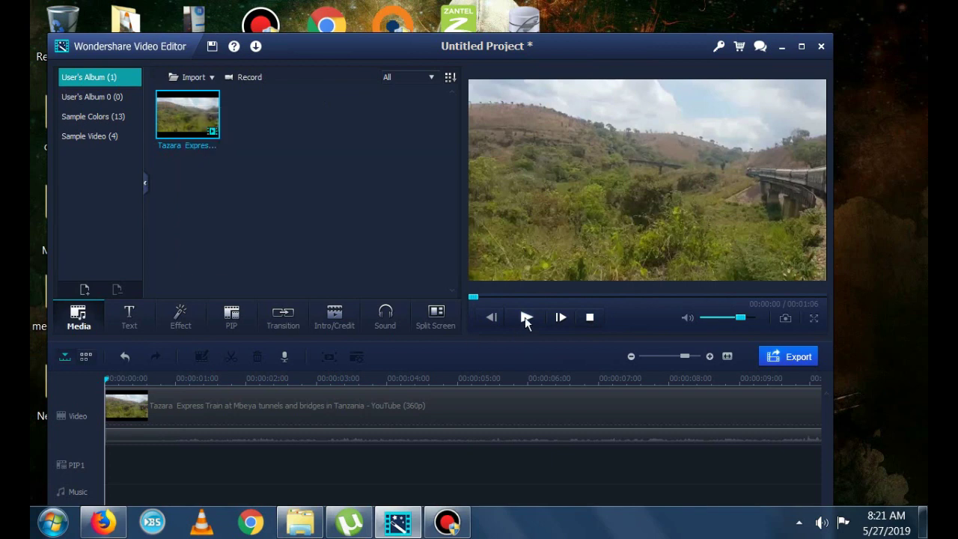
click(526, 318)
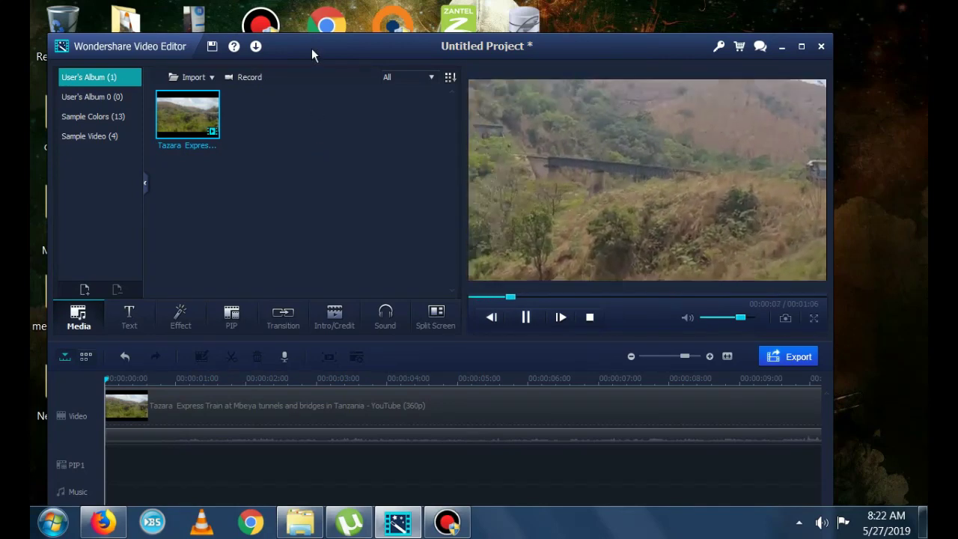
mouse_move(311, 47)
mouse_down()
mouse_move(365, 6)
mouse_move(366, 26)
mouse_up()
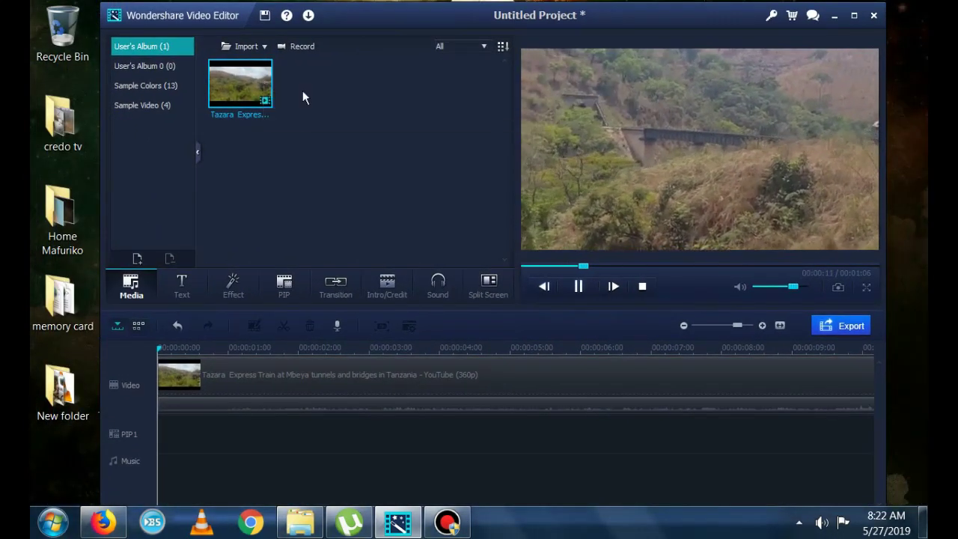
Delete the Tazara clip from the timeline and choose to remove it from the album
click(309, 379)
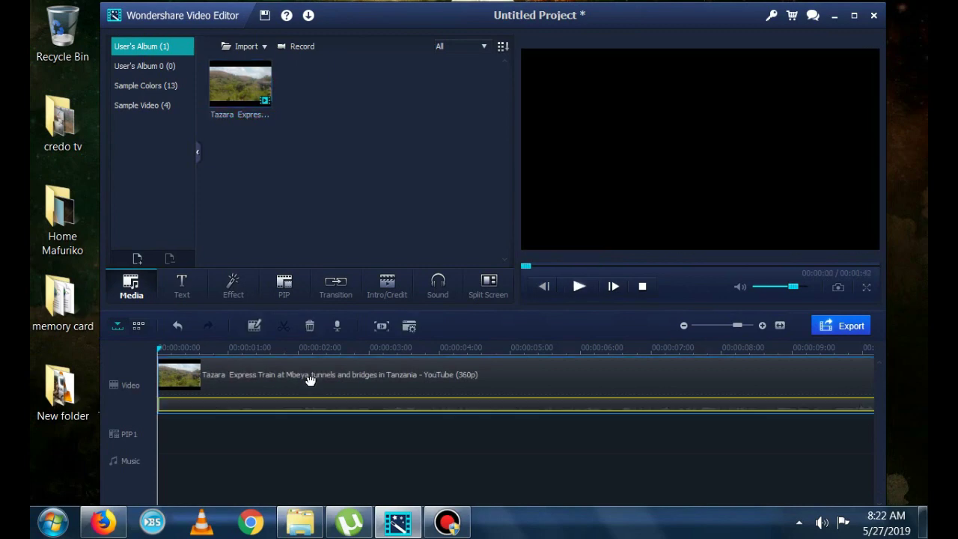
right_click(309, 380)
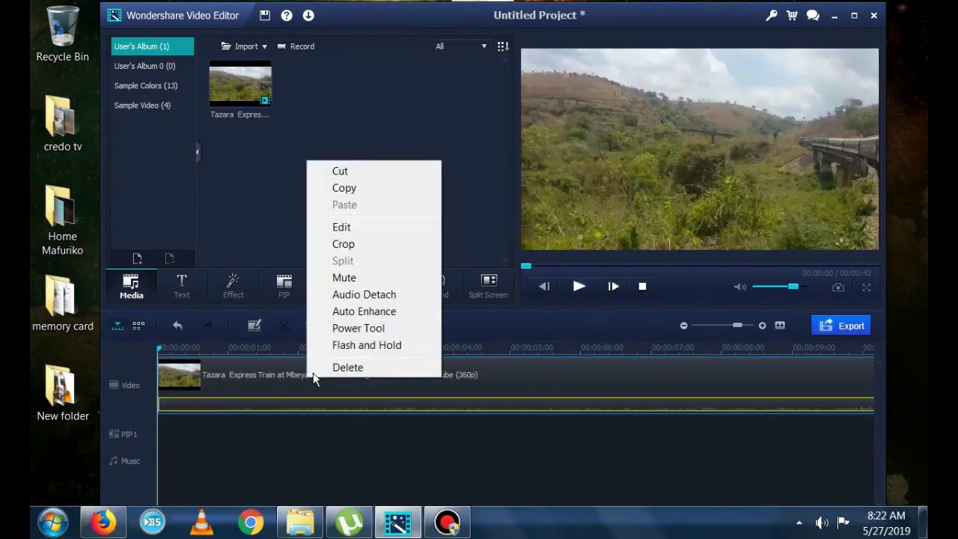
click(370, 367)
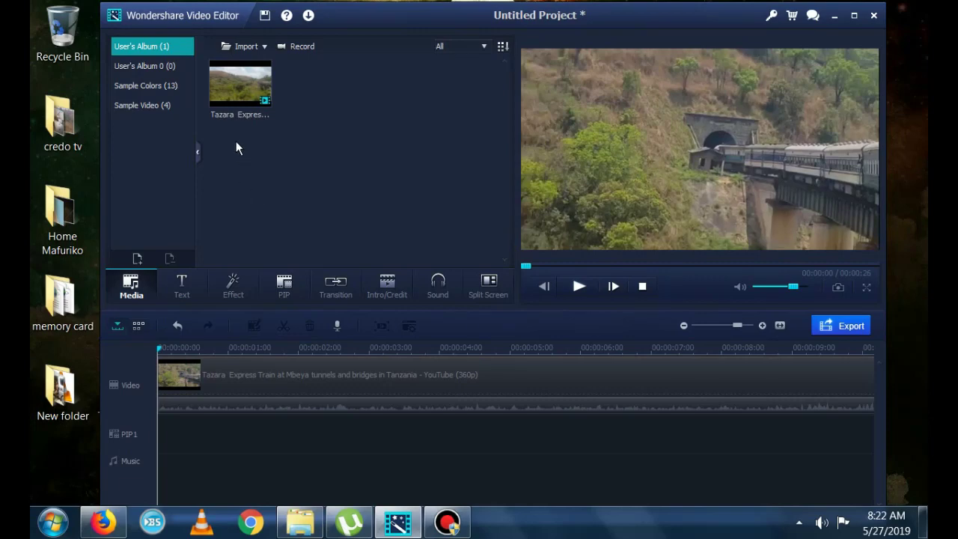
right_click(235, 109)
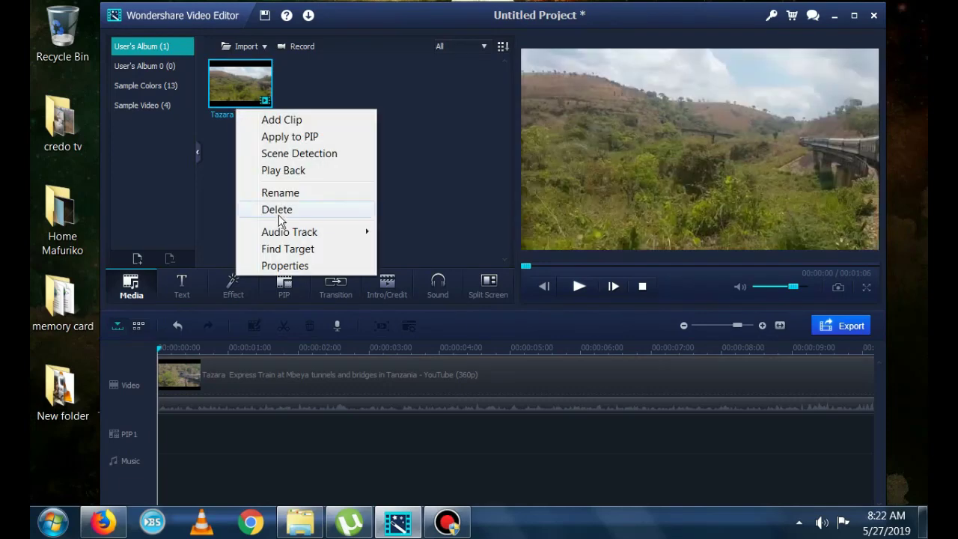
click(281, 213)
Remove the Tazara clip from the album and browse to Desktop > Shamba Tv
click(280, 217)
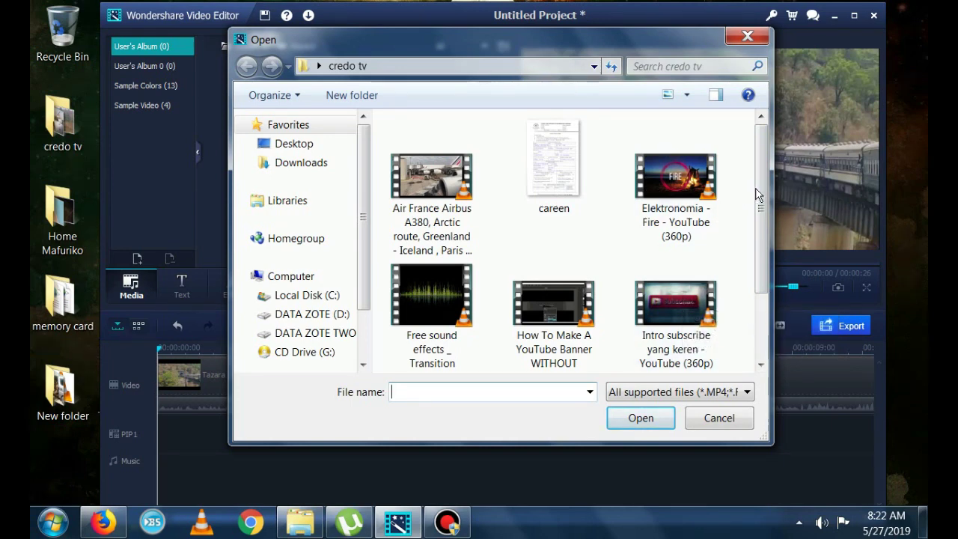
drag(760, 202, 762, 263)
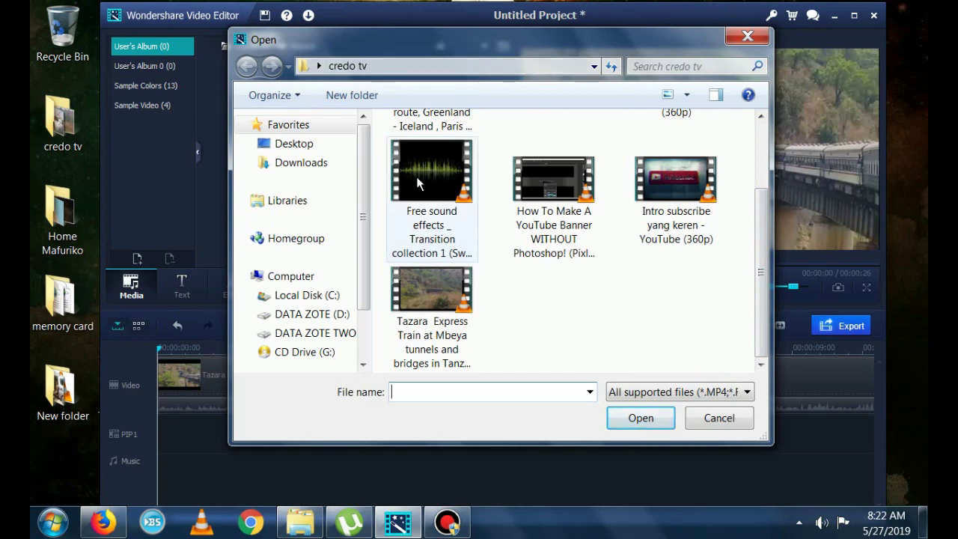
click(307, 143)
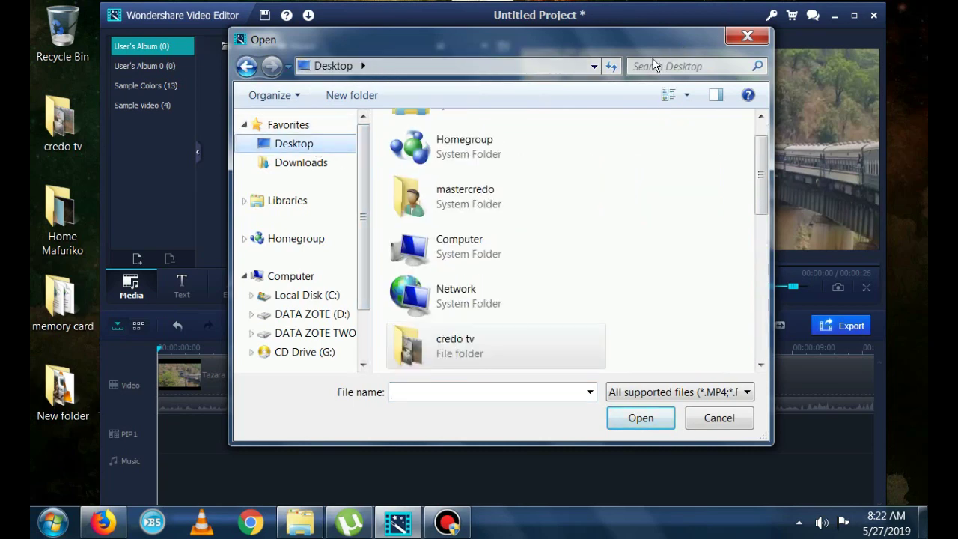
drag(767, 170, 762, 230)
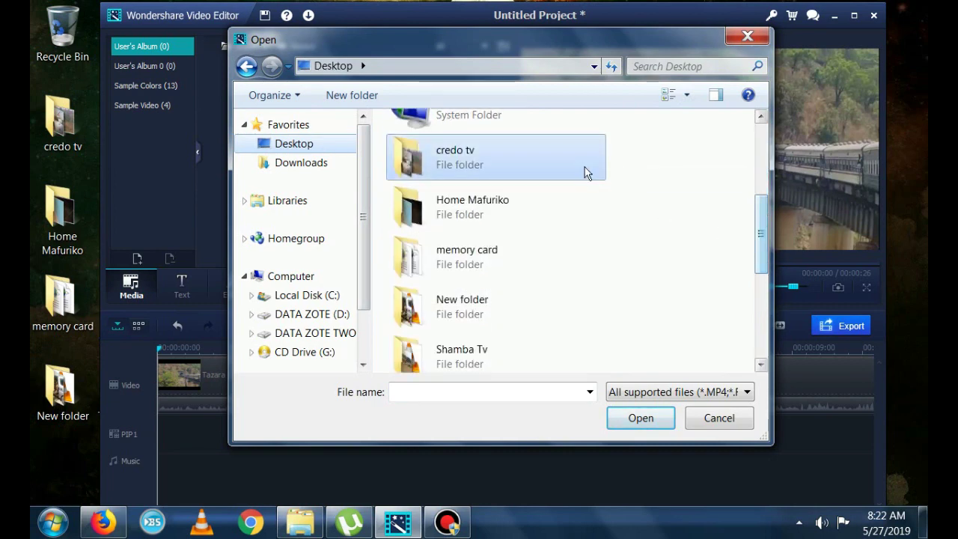
click(515, 165)
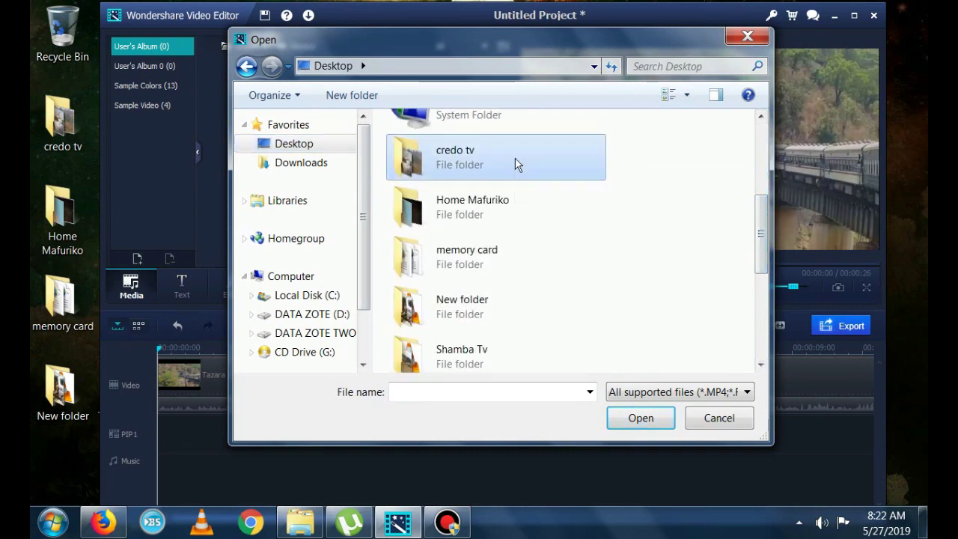
double_click(515, 165)
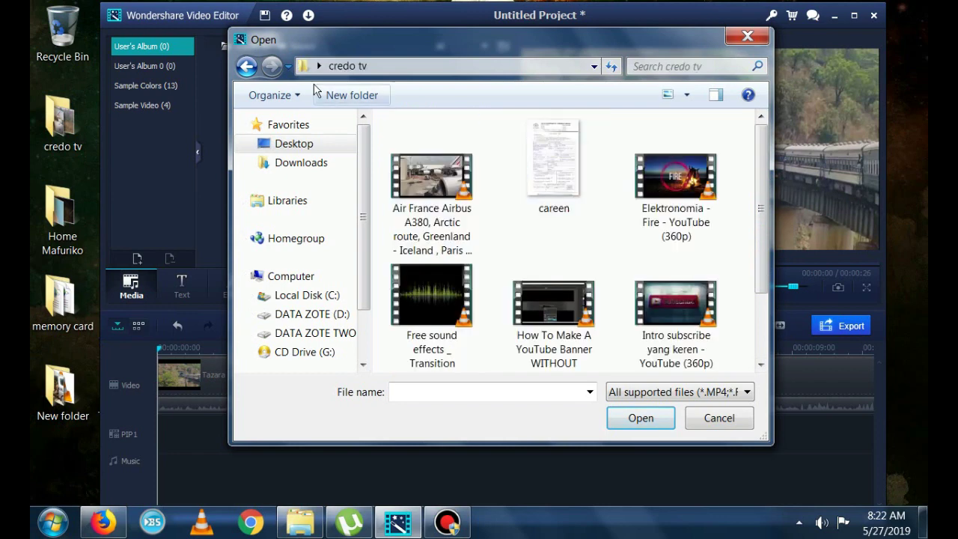
click(252, 71)
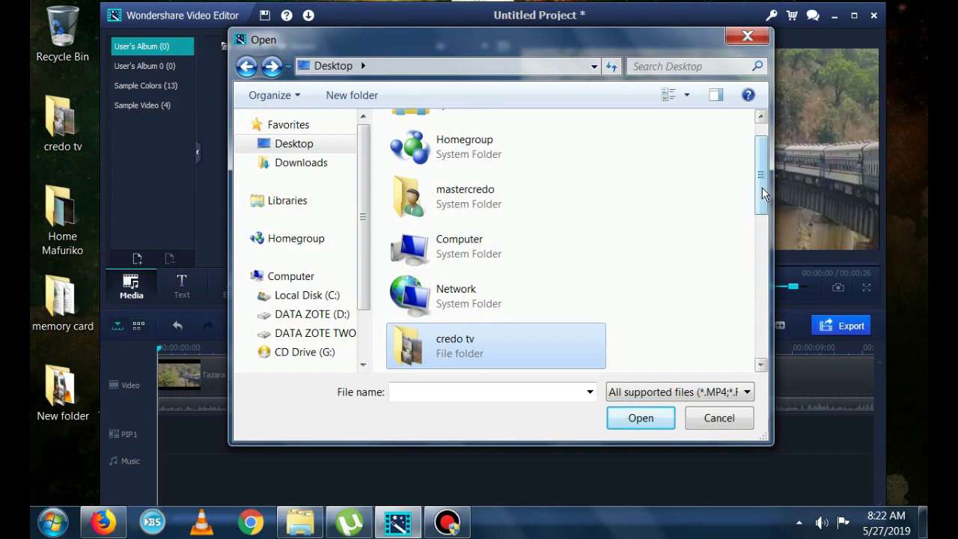
scroll(576, 180, down, 3)
double_click(406, 336)
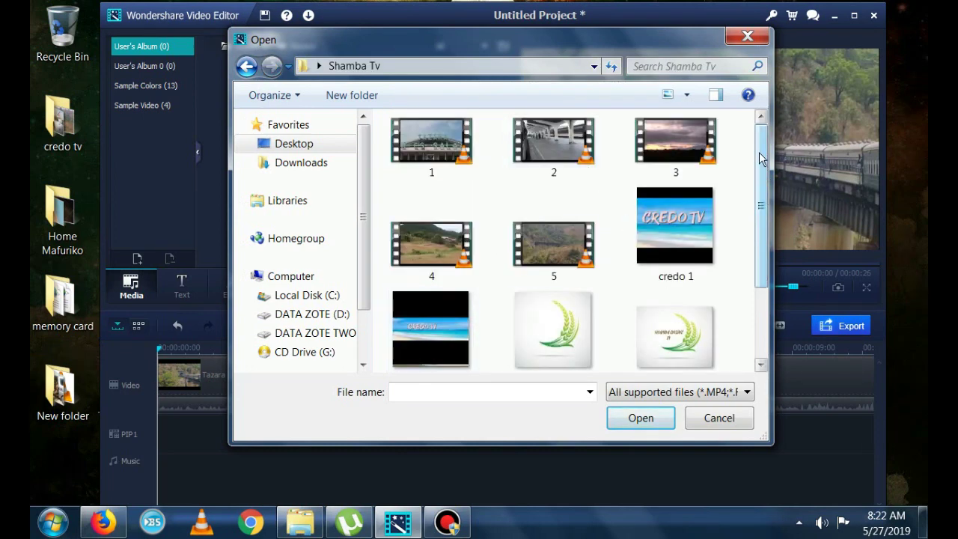
mouse_move(760, 154)
mouse_down()
mouse_move(763, 252)
mouse_move(762, 98)
mouse_up()
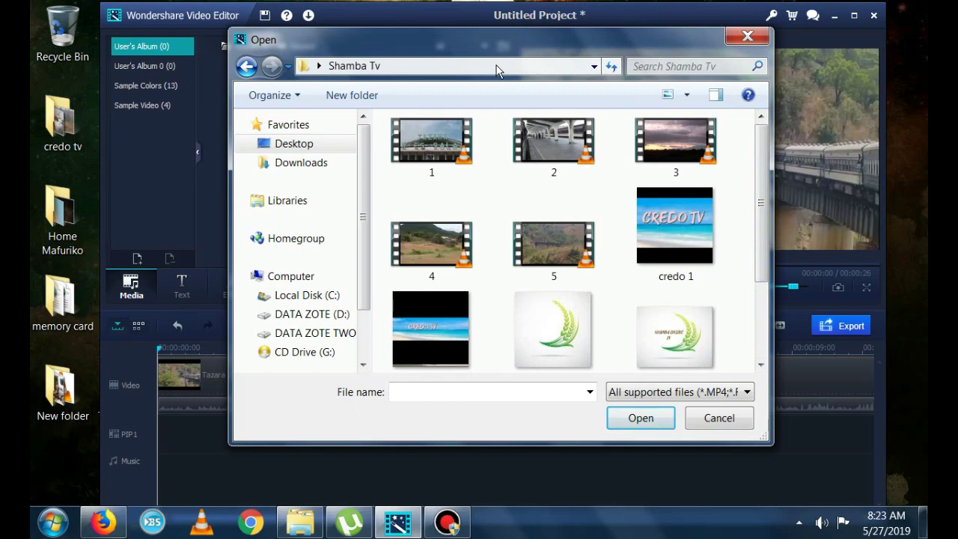
Select videos 1 through 5 and import them into the album
click(438, 133)
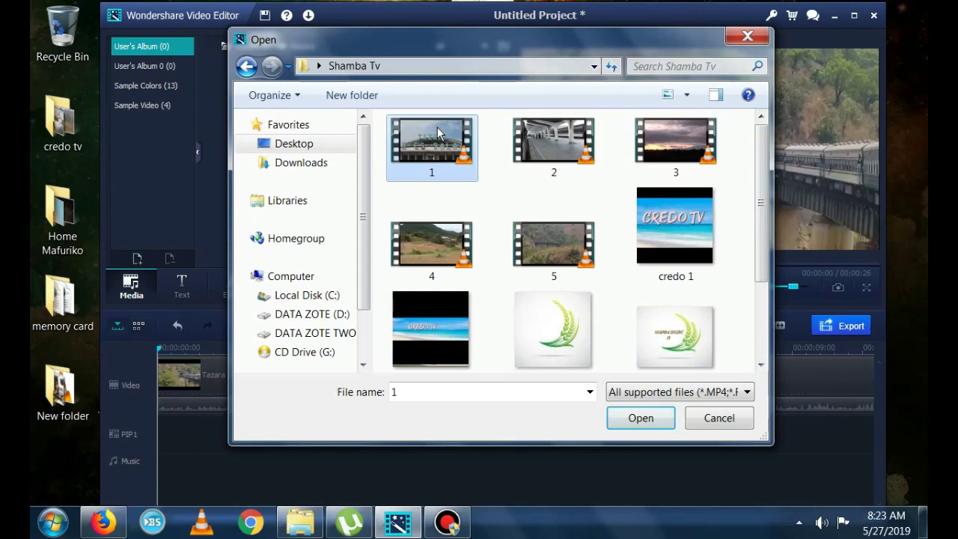
ctrl+click(564, 139)
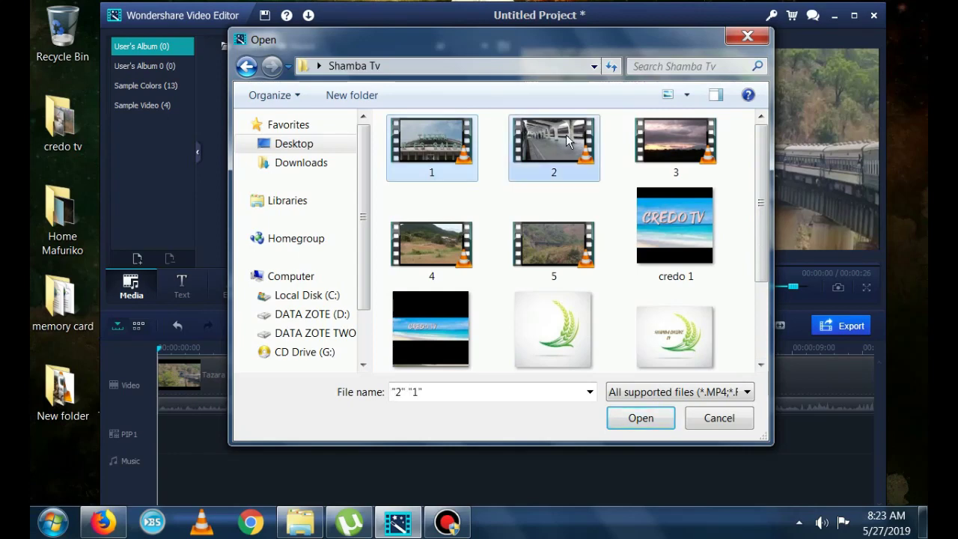
ctrl+click(659, 140)
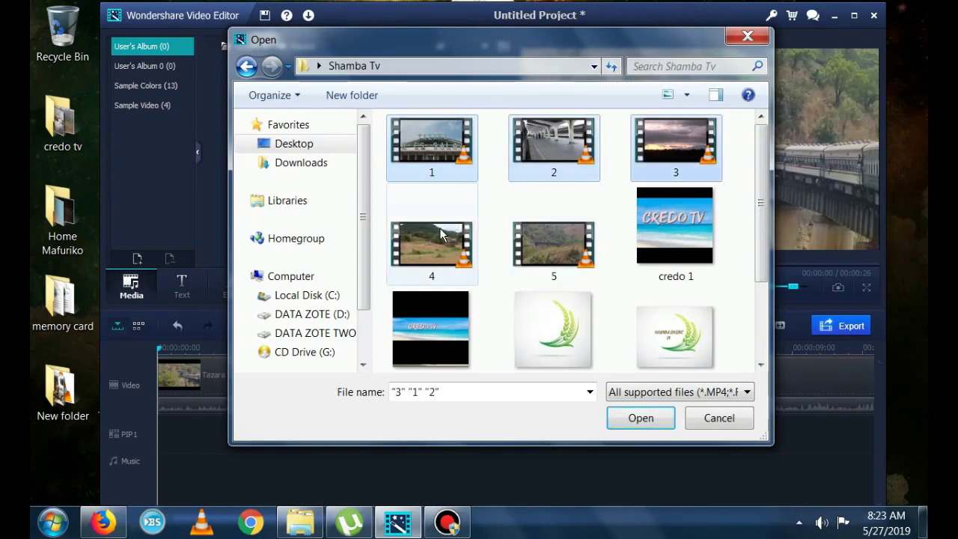
ctrl+click(439, 227)
ctrl+click(543, 229)
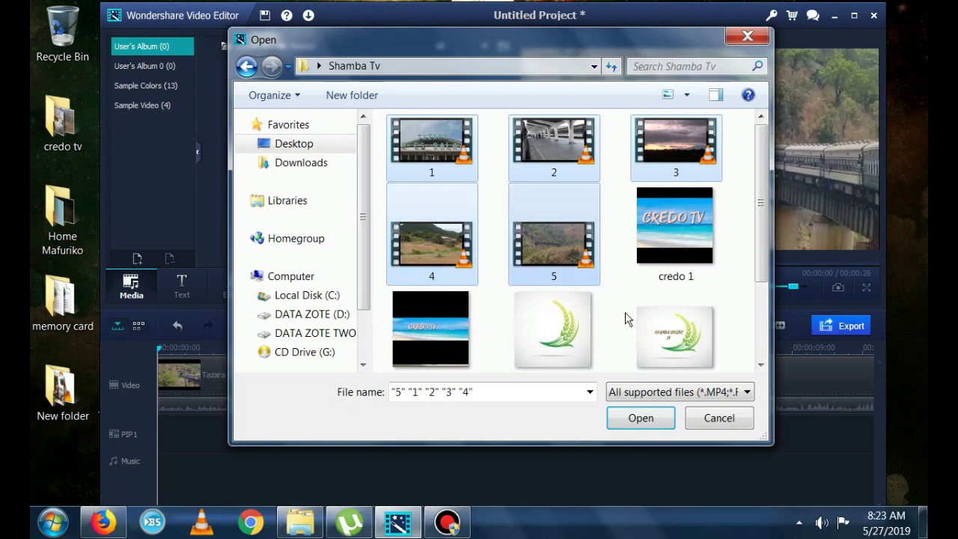
click(641, 419)
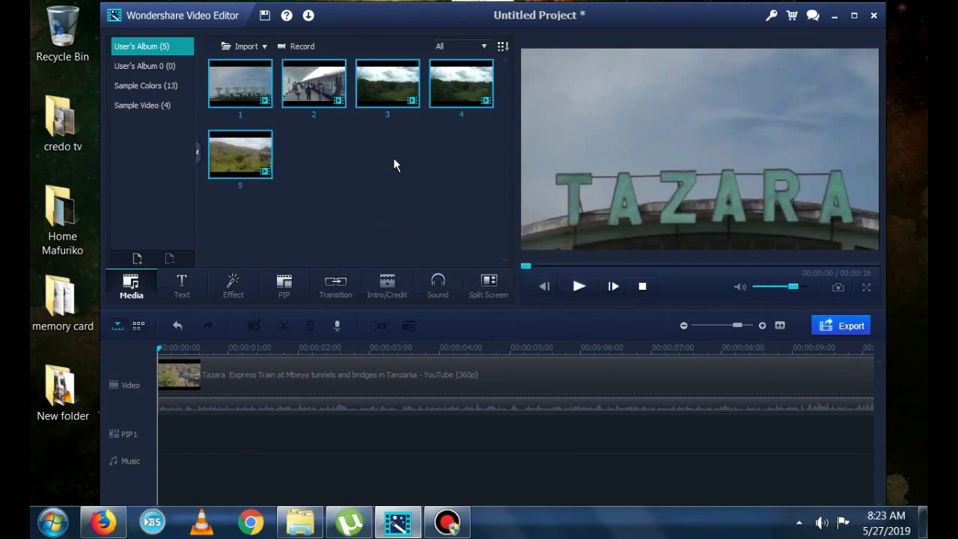
Delete the remaining Tazara train clip so the timeline is empty
click(394, 160)
click(347, 384)
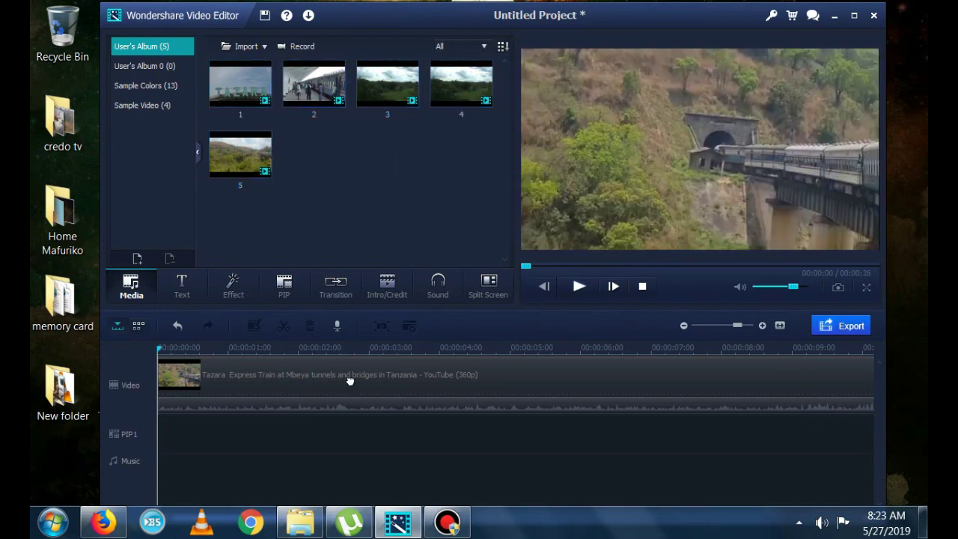
right_click(349, 380)
click(397, 367)
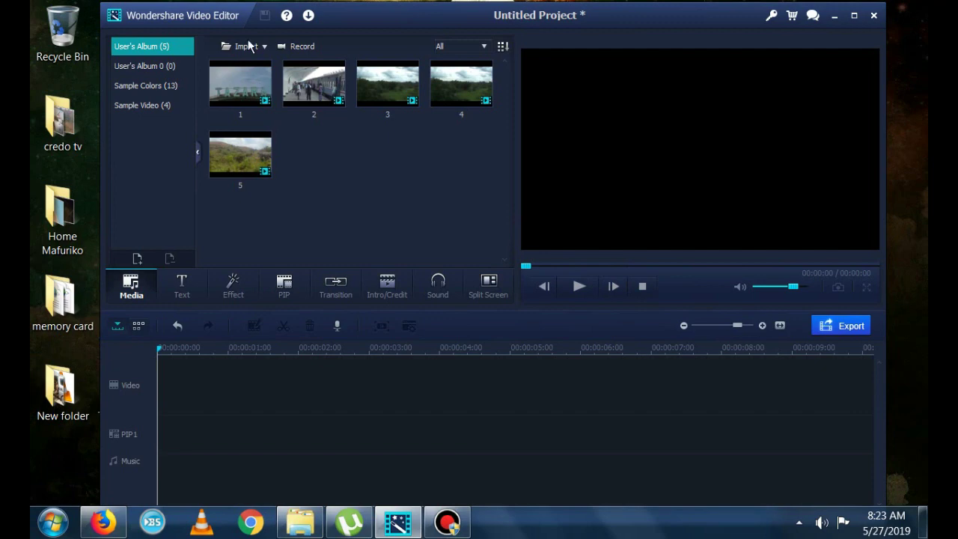
Import the Elektronomia Fire and Intro subscribe videos from Desktop > credo tv
click(254, 47)
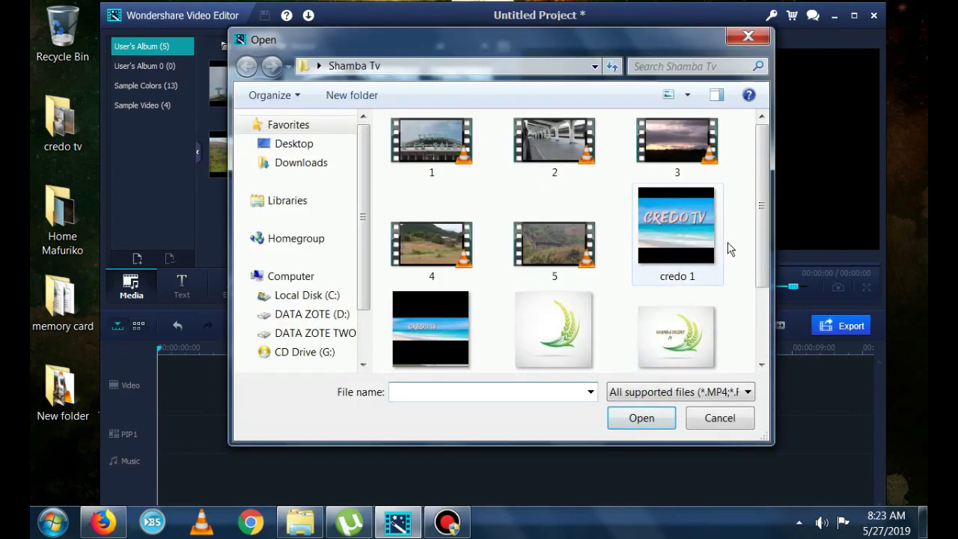
drag(757, 248, 749, 318)
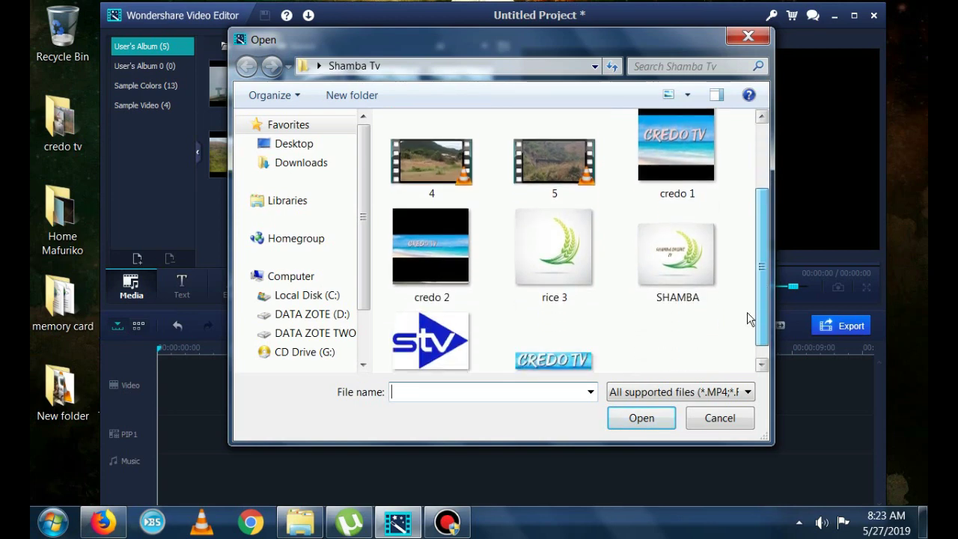
drag(761, 267, 766, 155)
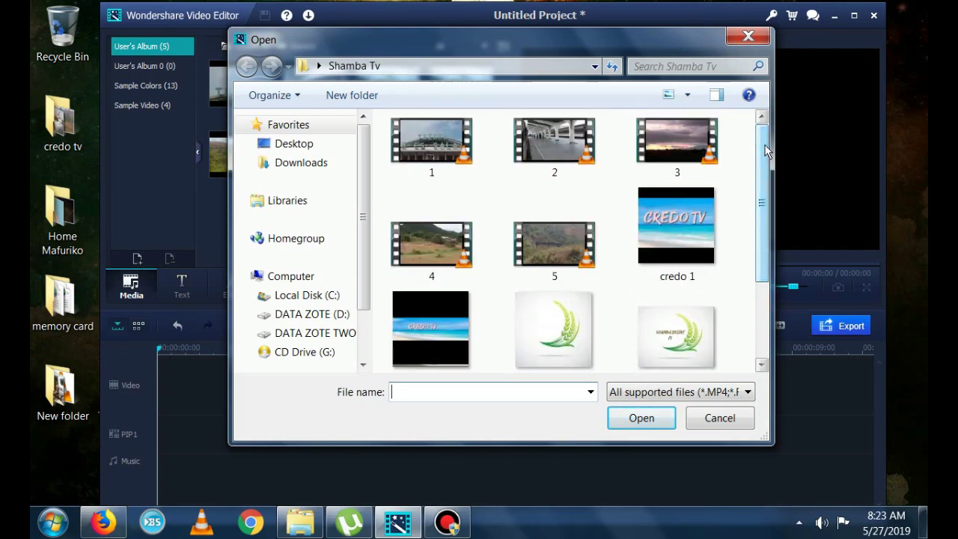
click(303, 145)
scroll(621, 192, down, 5)
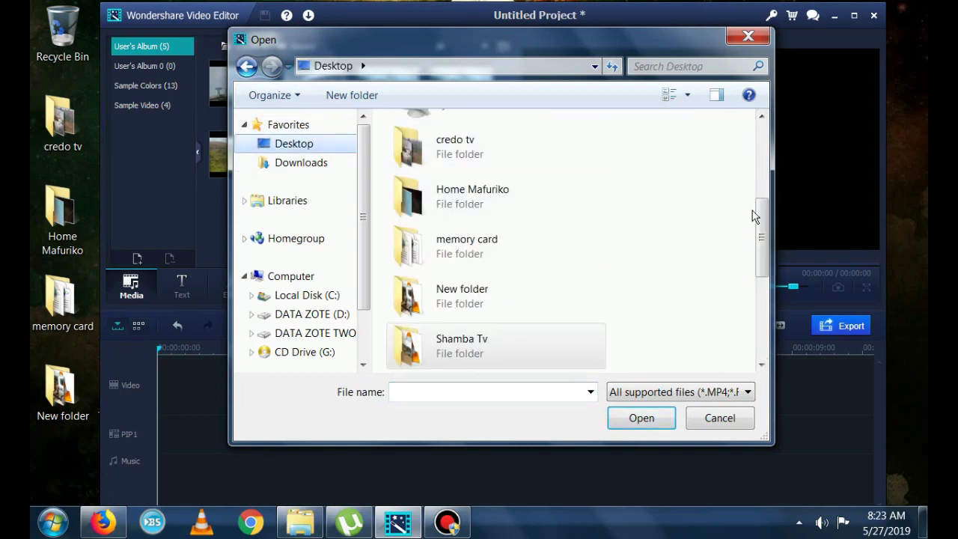
mouse_move(763, 226)
mouse_down()
mouse_move(774, 307)
mouse_move(771, 193)
mouse_up()
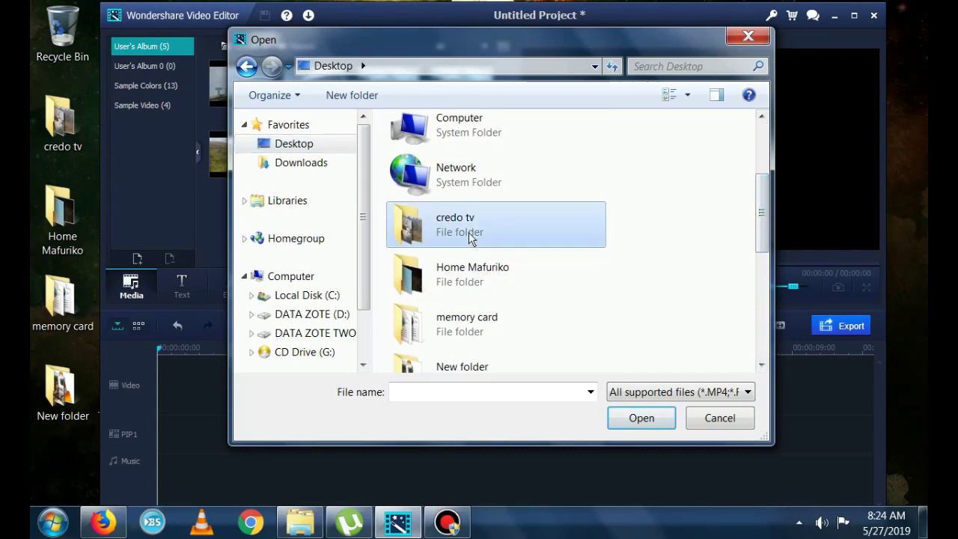
double_click(472, 237)
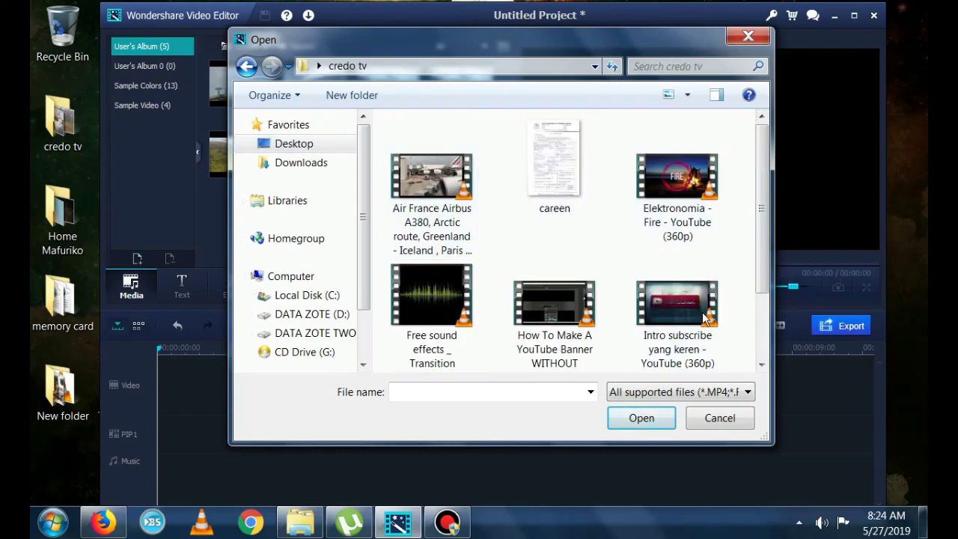
drag(748, 310, 672, 204)
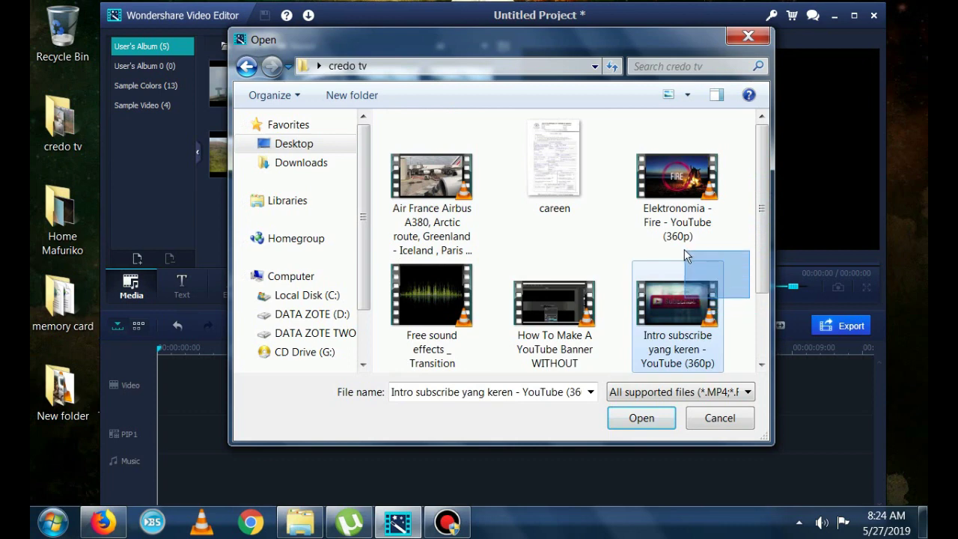
click(623, 421)
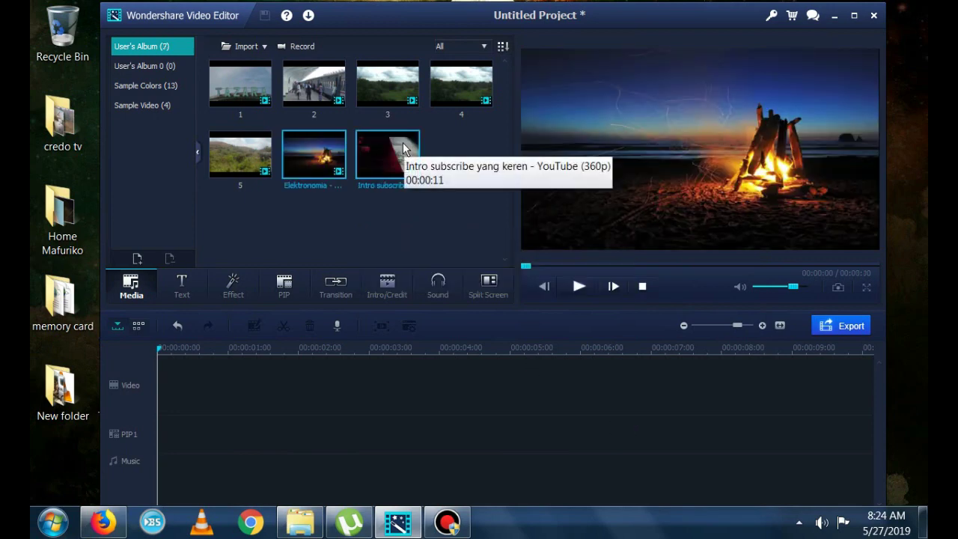
Drag the Elektronomia Fire clip from the album onto the video track
drag(402, 148, 251, 382)
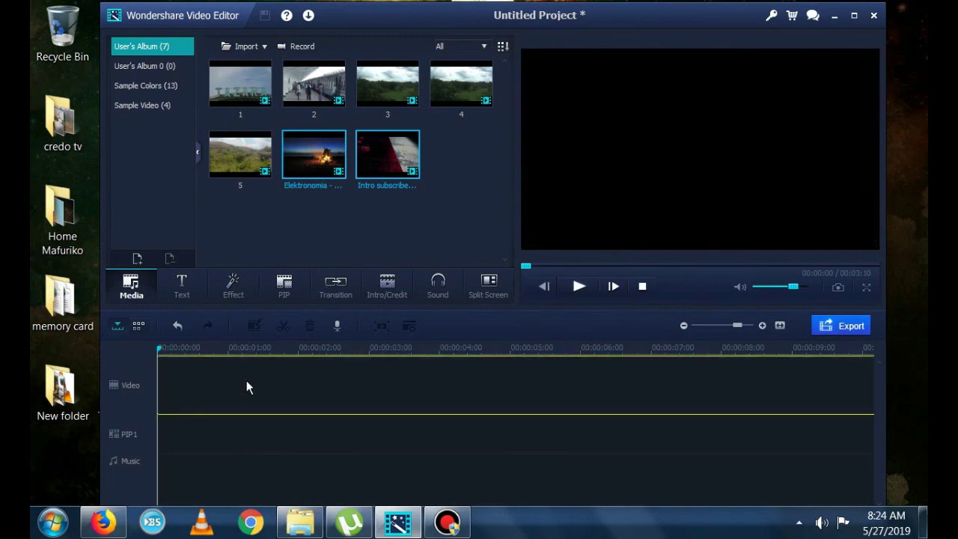
drag(246, 381, 250, 383)
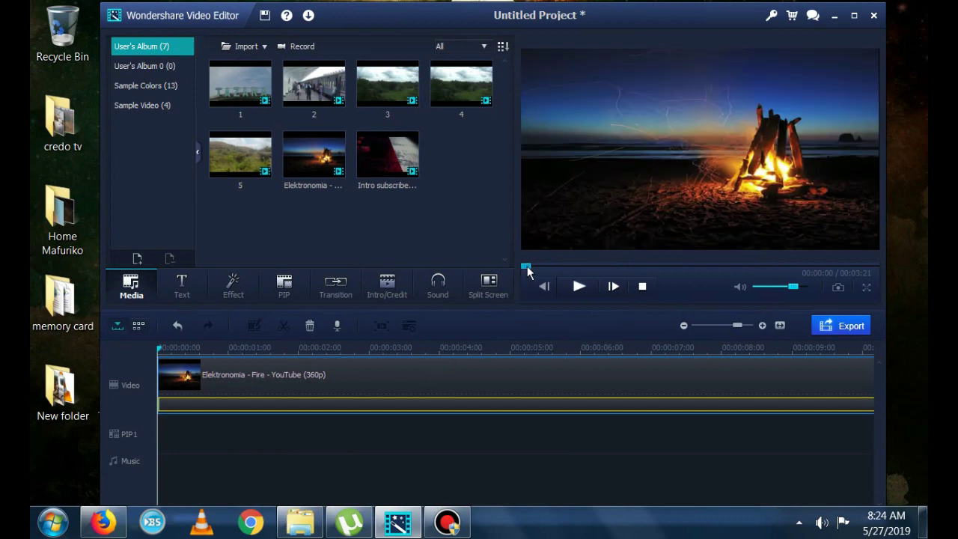
Preview the clip's FIRE title, then delete the Elektronomia Fire clip from the timeline
drag(528, 267, 693, 264)
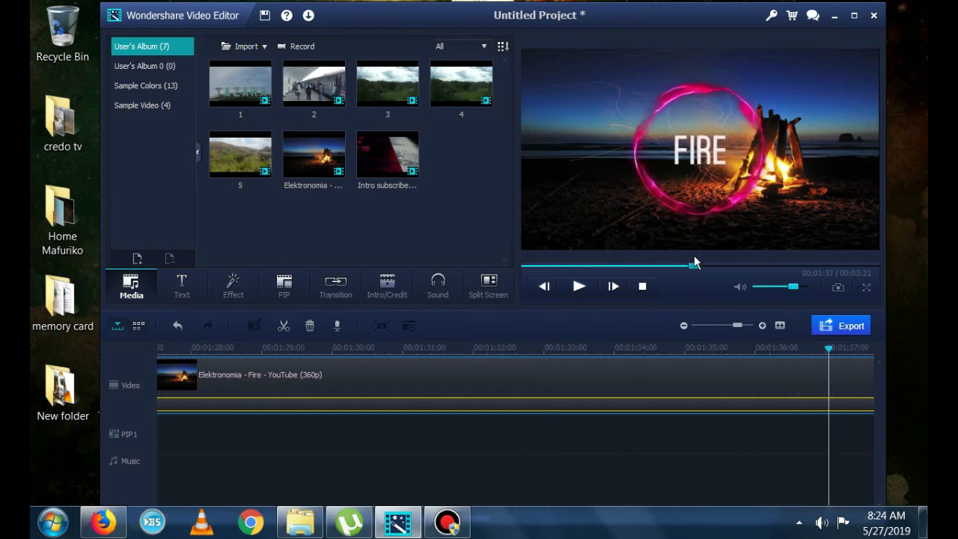
click(525, 265)
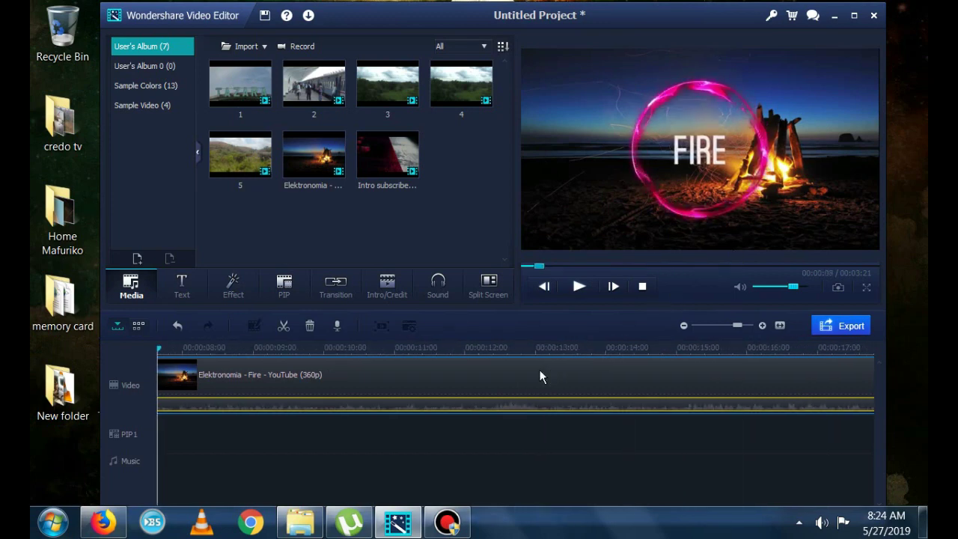
right_click(337, 395)
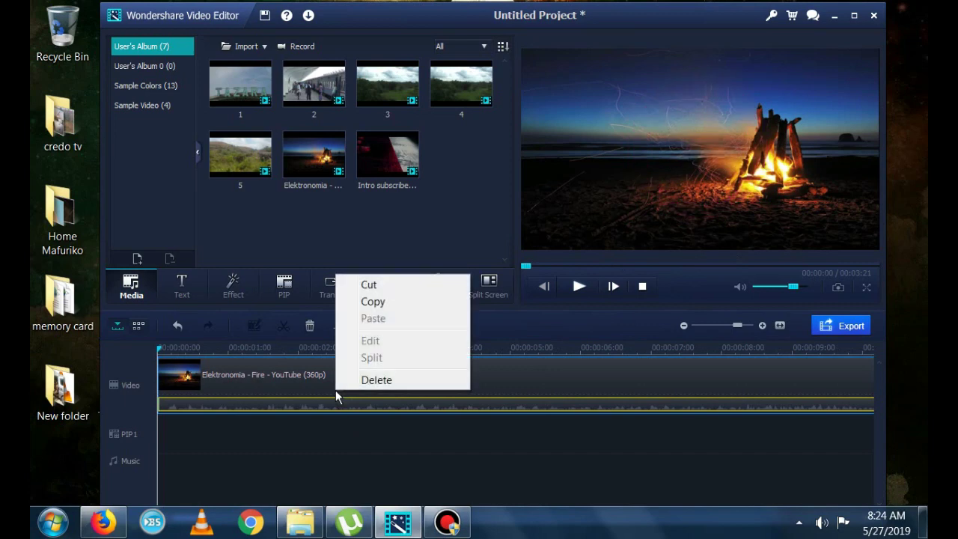
click(374, 380)
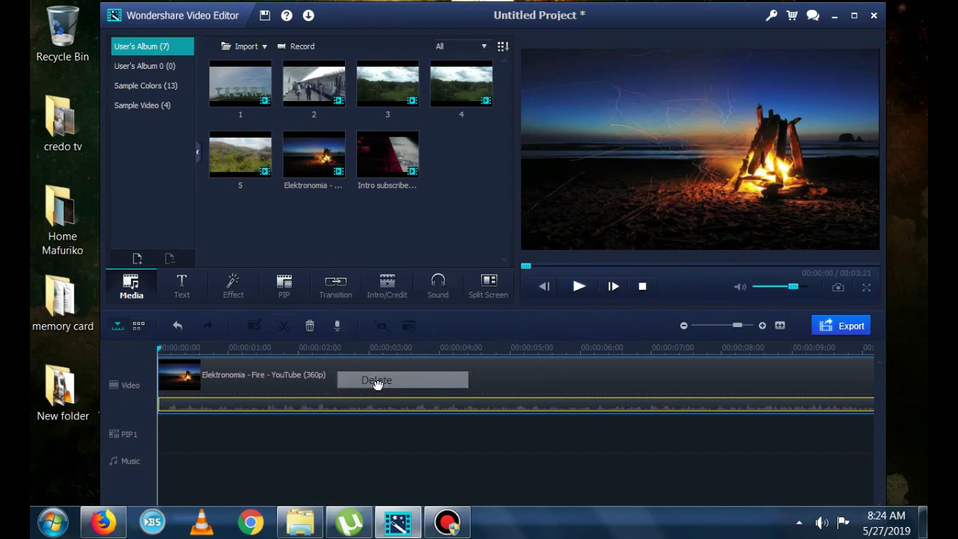
Add the Intro subscribe clip to the video track, split it near 10 seconds, and delete the tail
mouse_move(382, 159)
mouse_down()
mouse_move(351, 352)
mouse_move(370, 366)
mouse_up()
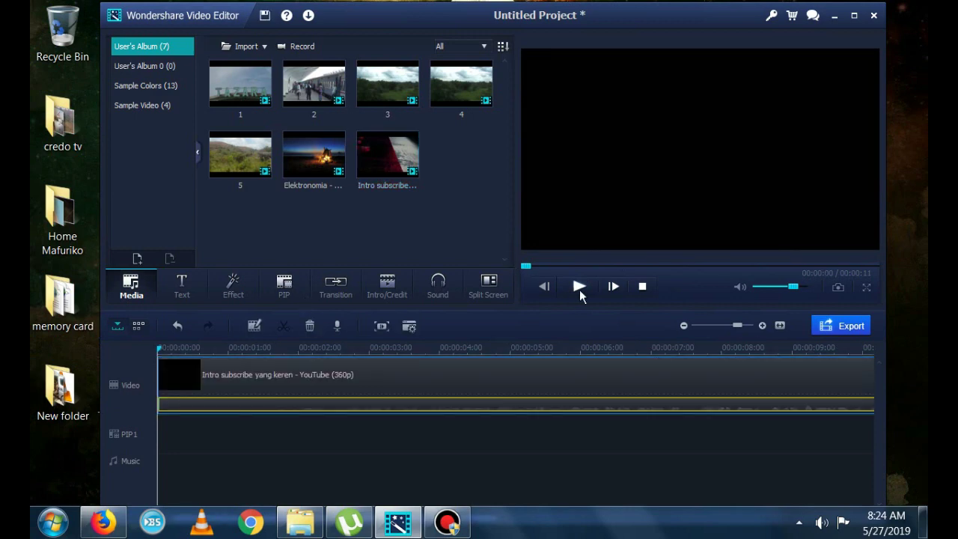
click(579, 288)
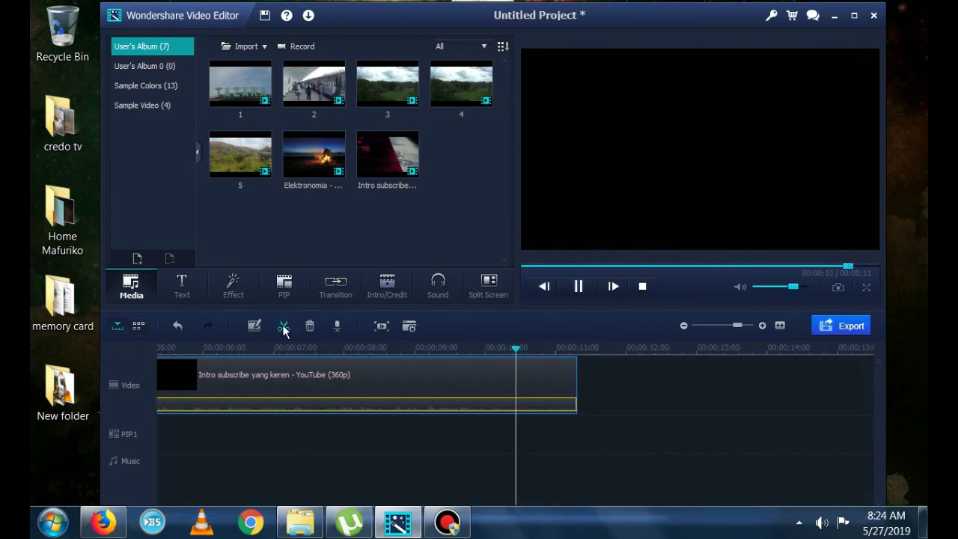
click(283, 327)
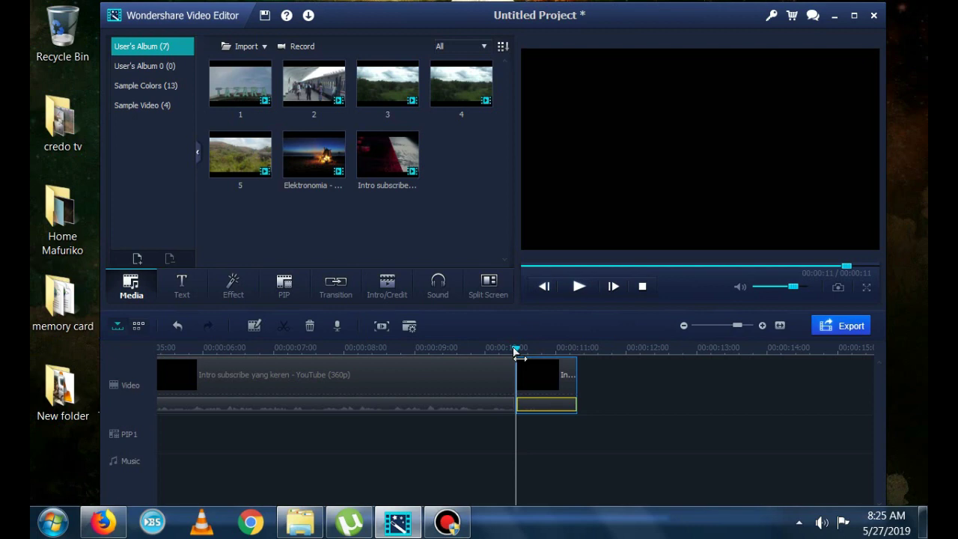
drag(516, 350, 446, 372)
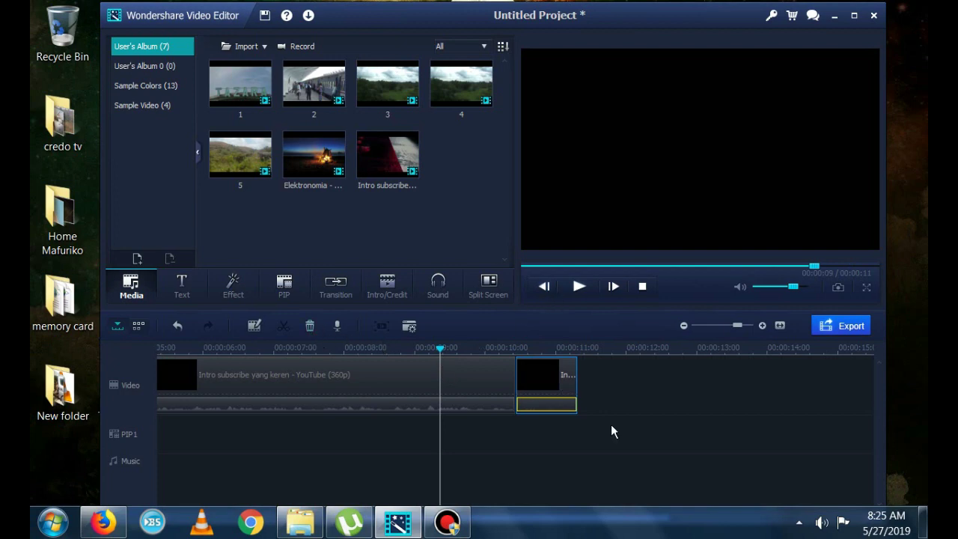
click(314, 327)
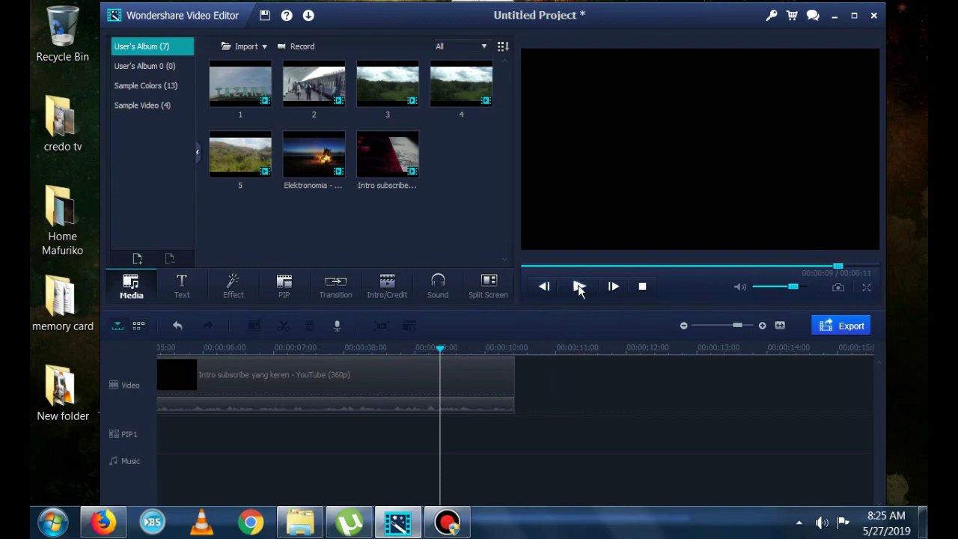
Split the intro at about 8 seconds, delete the trailing piece, and replay it
click(546, 290)
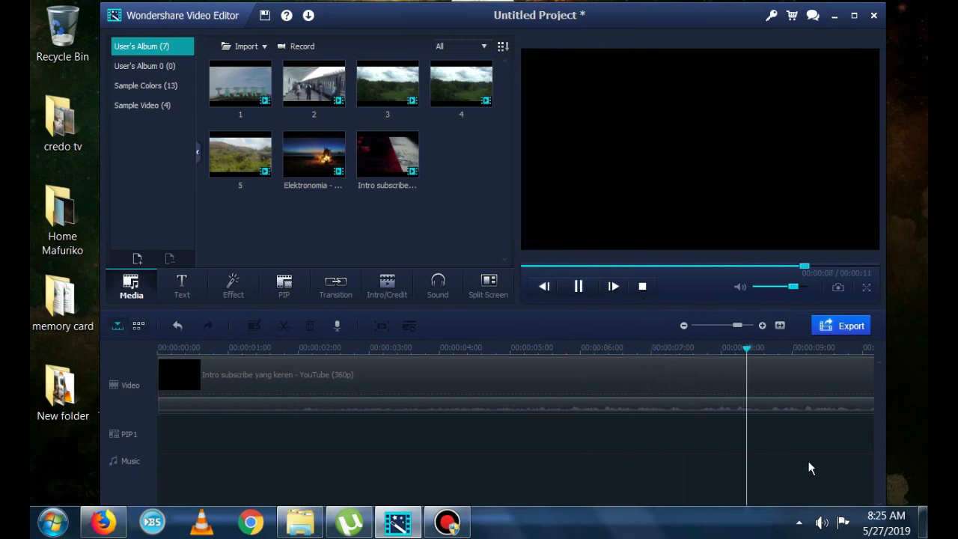
click(355, 394)
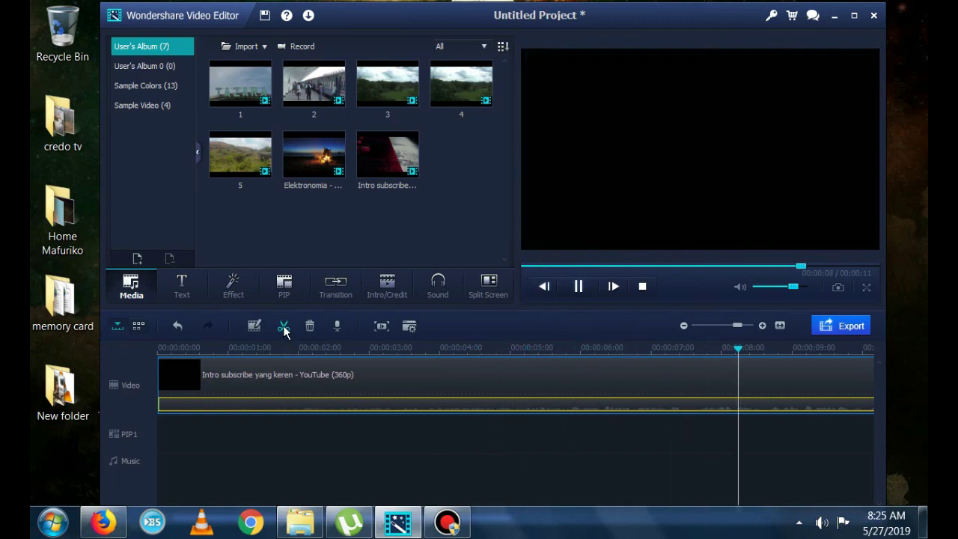
click(283, 328)
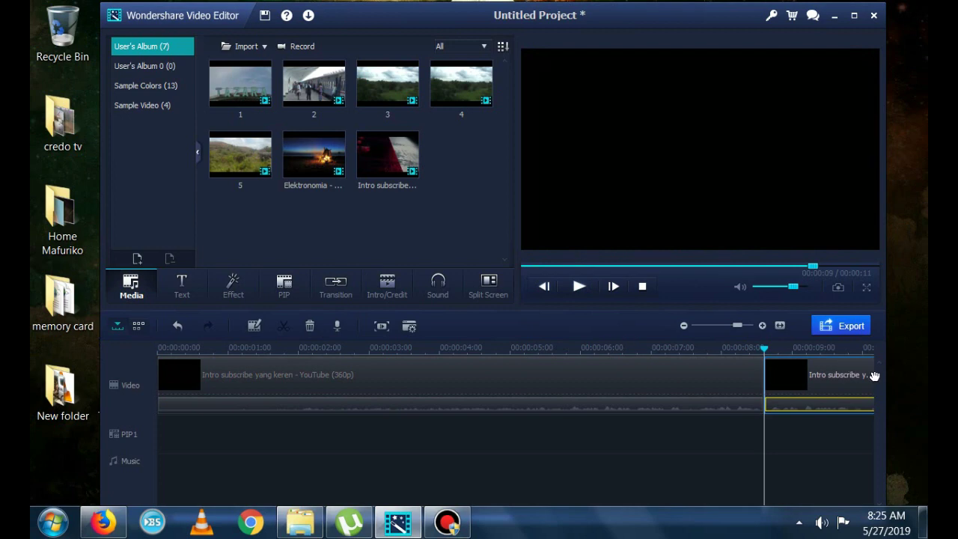
right_click(830, 377)
click(832, 364)
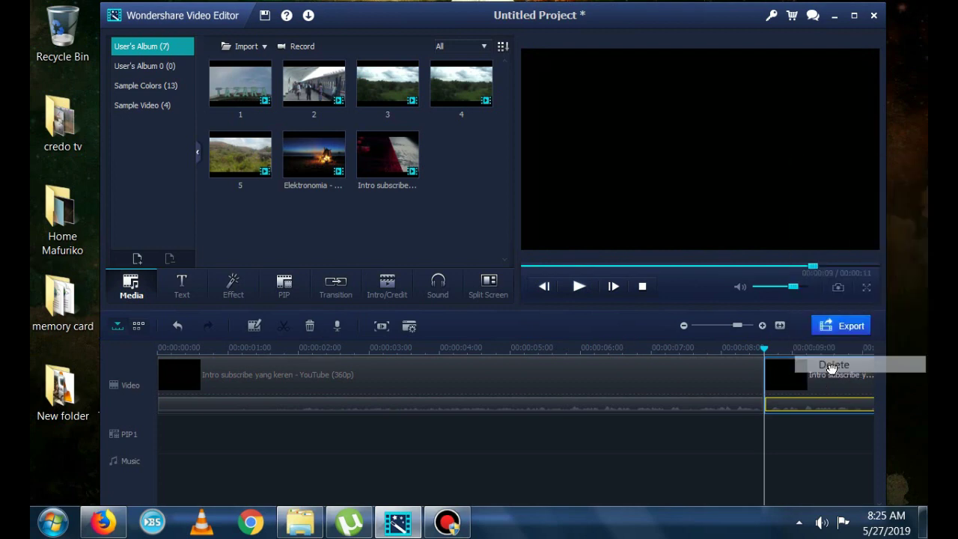
key(Delete)
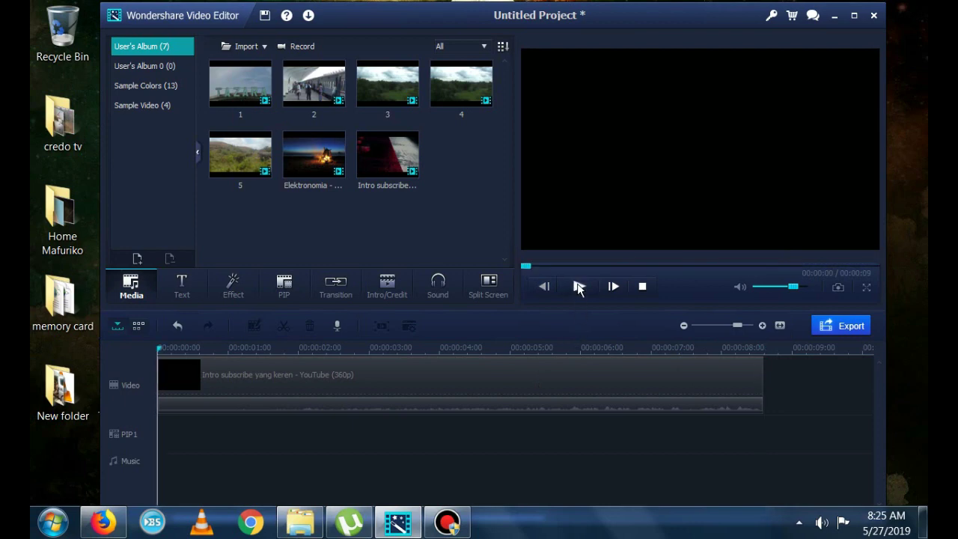
click(578, 287)
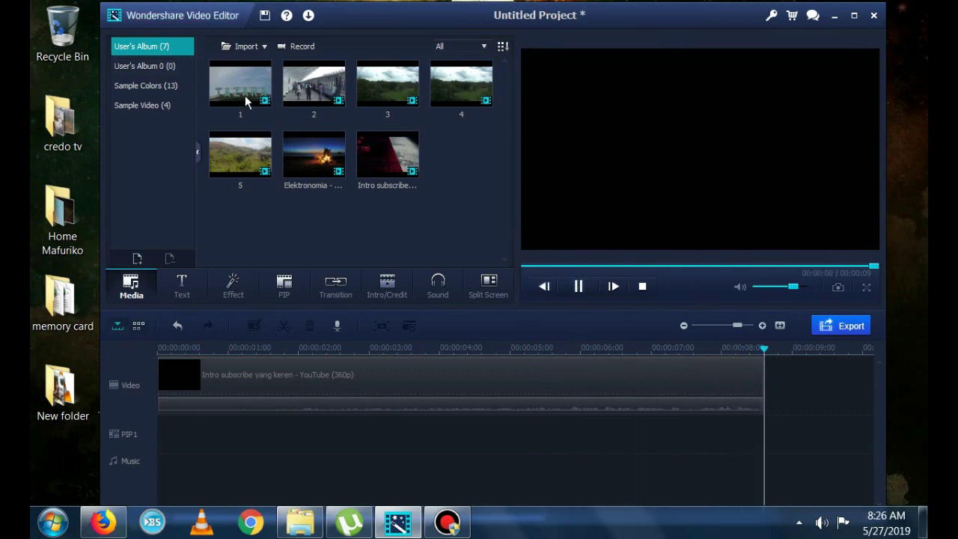
Place Tazara clip 1 after the intro on the video track and play the timeline
mouse_move(239, 83)
mouse_down()
mouse_move(770, 403)
mouse_move(778, 392)
mouse_up()
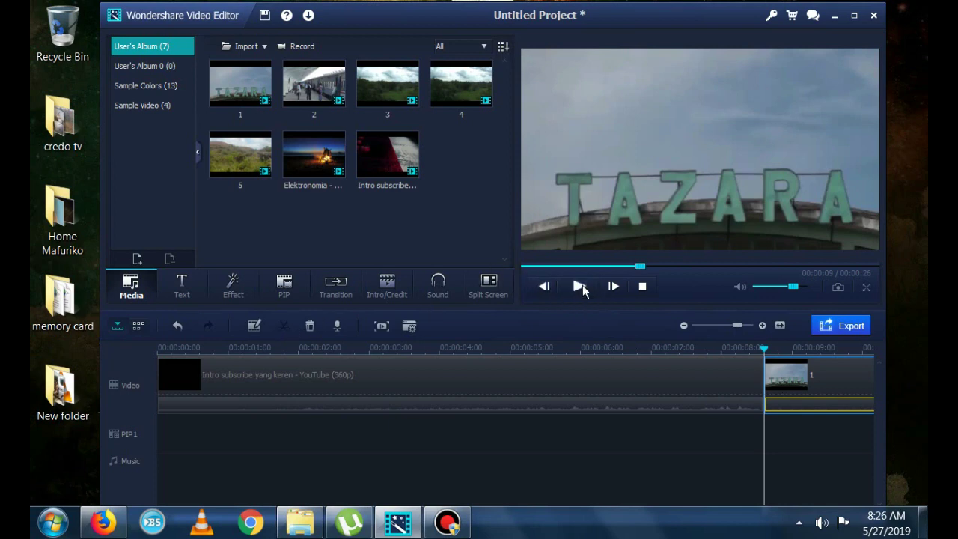
key(space)
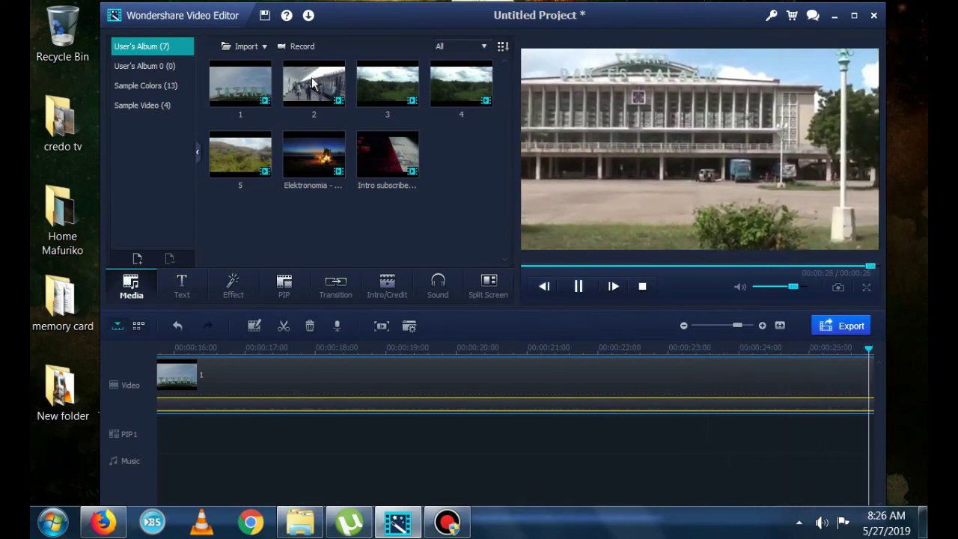
Append clips 2, 3, 4 and 5 in order to the end of the video track
drag(313, 84, 692, 271)
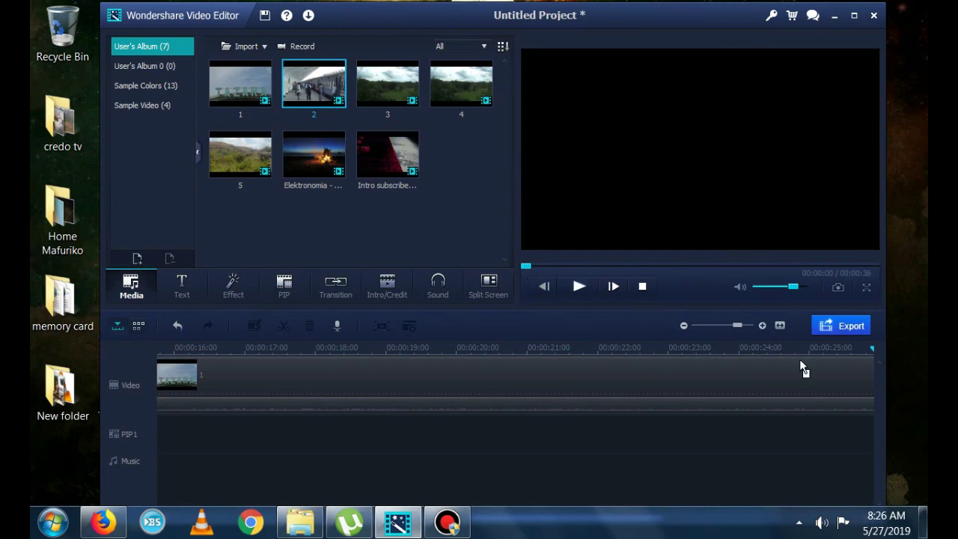
drag(800, 360, 752, 414)
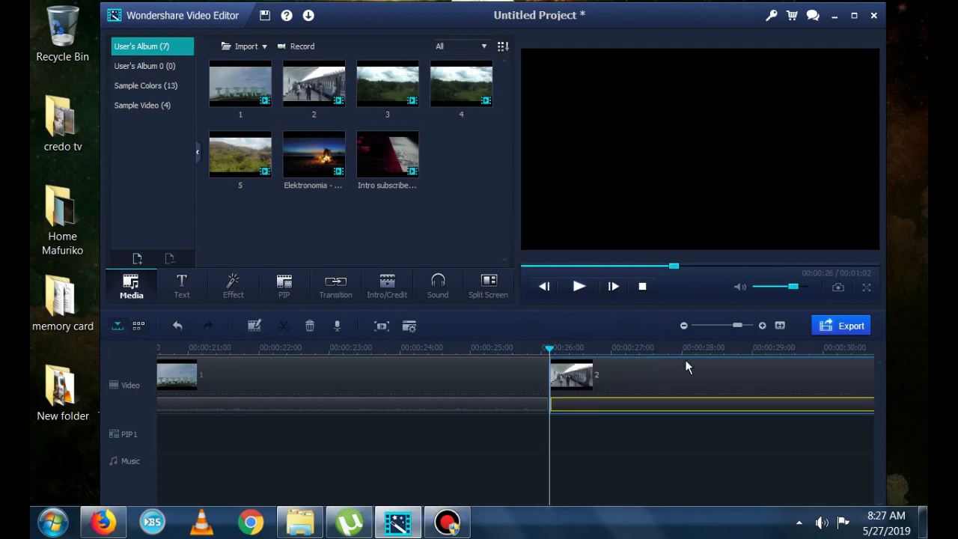
mouse_move(387, 83)
mouse_down()
mouse_move(723, 385)
mouse_move(865, 369)
mouse_up()
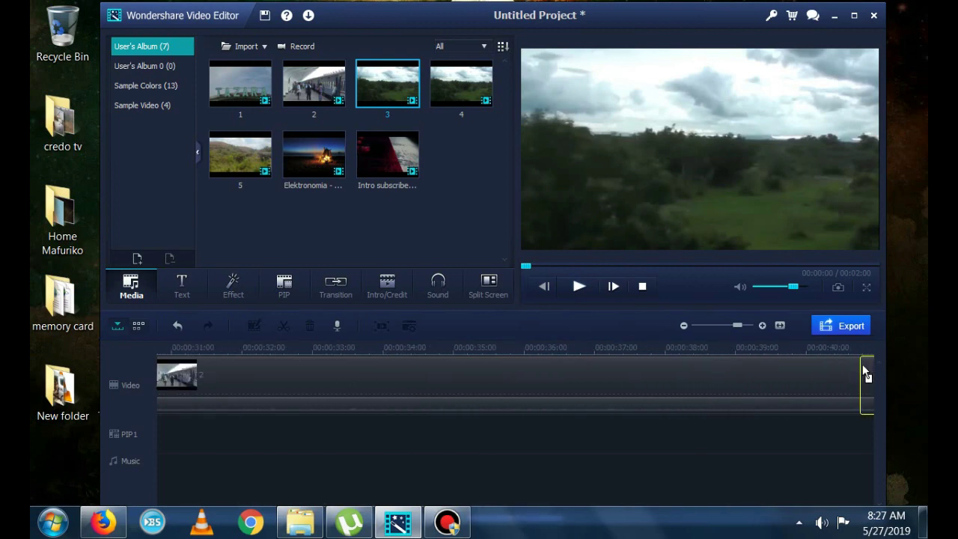
drag(865, 369, 740, 393)
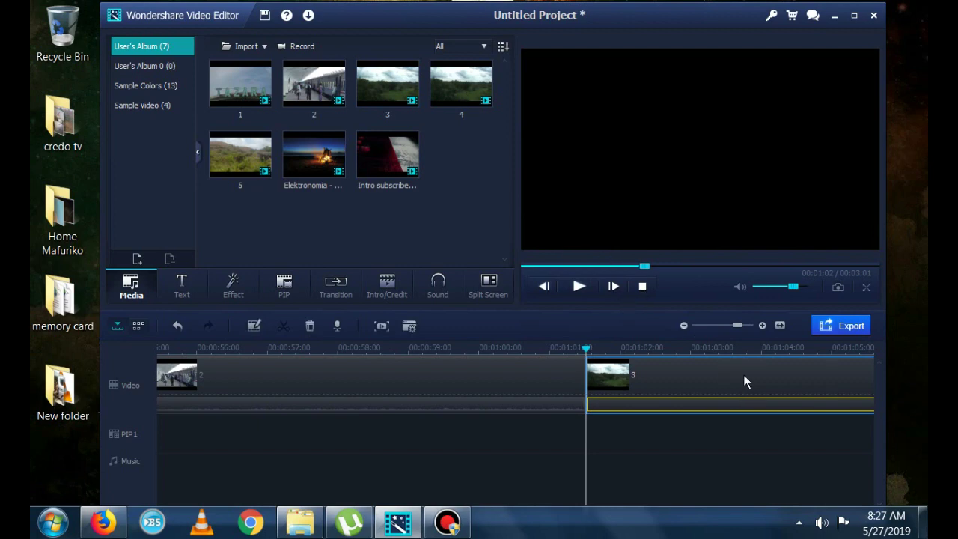
mouse_move(461, 83)
mouse_down()
mouse_move(857, 403)
mouse_move(866, 394)
mouse_move(857, 382)
mouse_up()
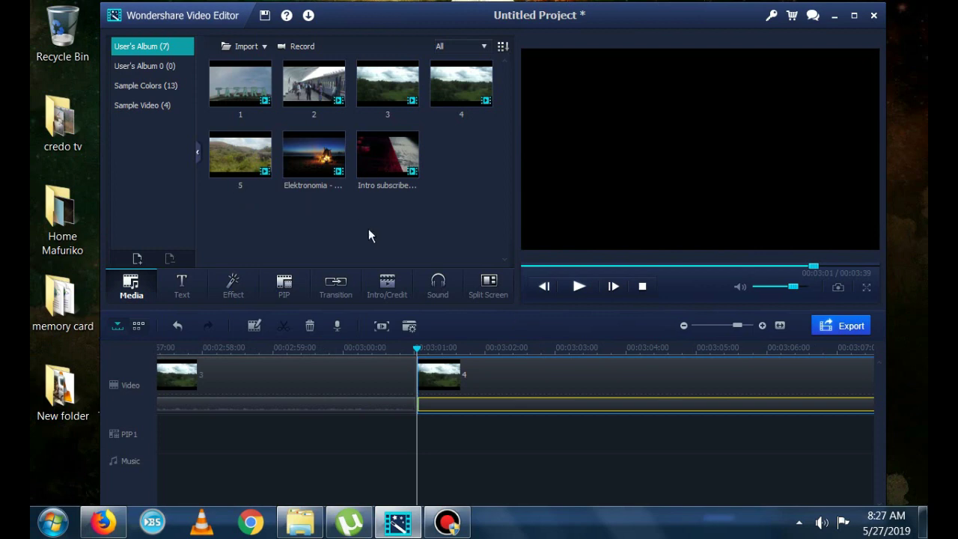
drag(240, 154, 521, 283)
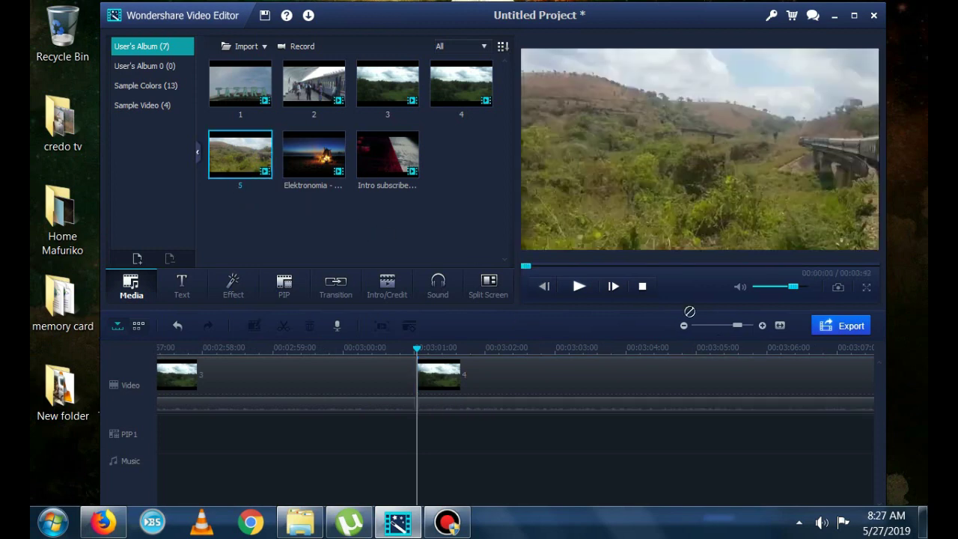
drag(749, 368, 840, 357)
drag(837, 376, 861, 372)
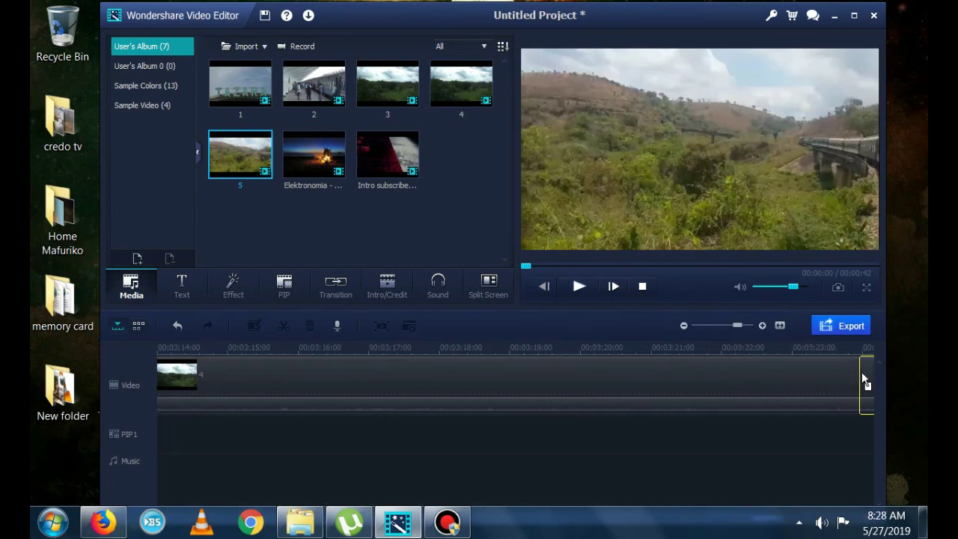
Place clip 5 after clip 4 at the end of the video track, then pause near its end
drag(861, 371, 864, 380)
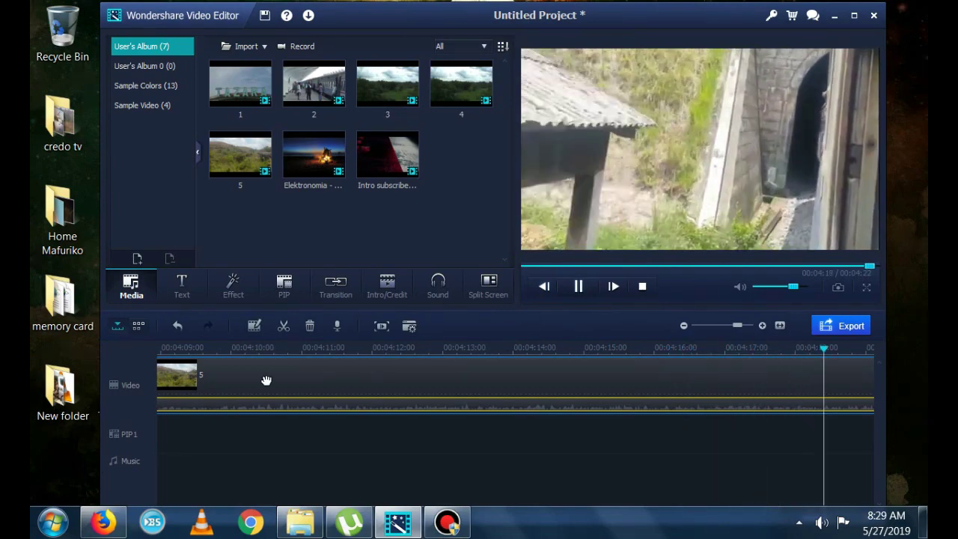
click(541, 288)
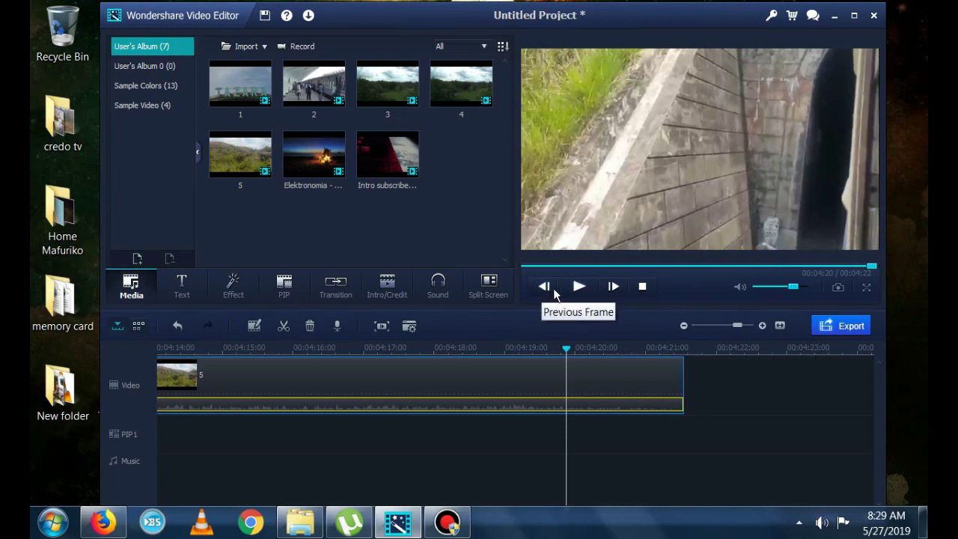
click(545, 288)
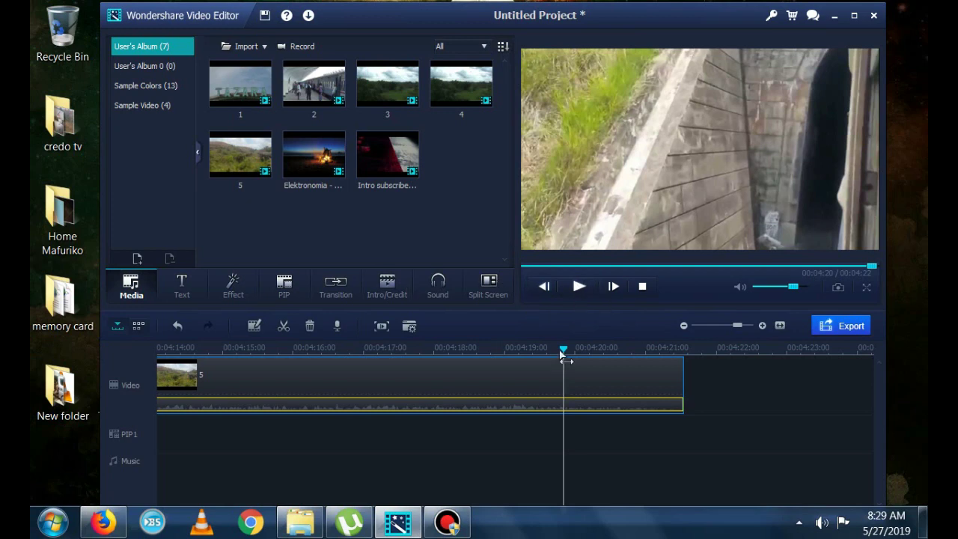
Rewind the preview from about 02:04 back to the project start
mouse_move(500, 316)
mouse_down()
mouse_move(84, 267)
mouse_move(131, 431)
mouse_move(154, 433)
mouse_up()
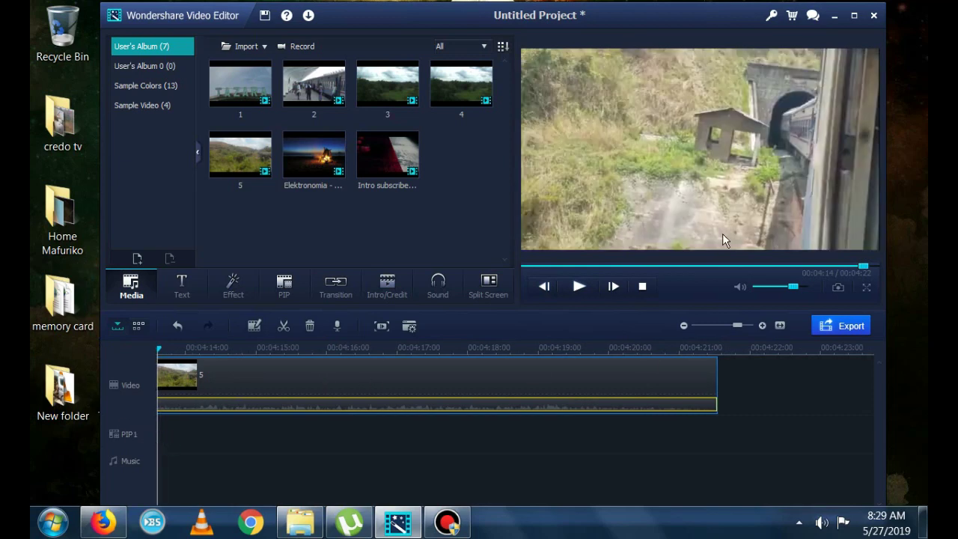
drag(868, 273, 613, 270)
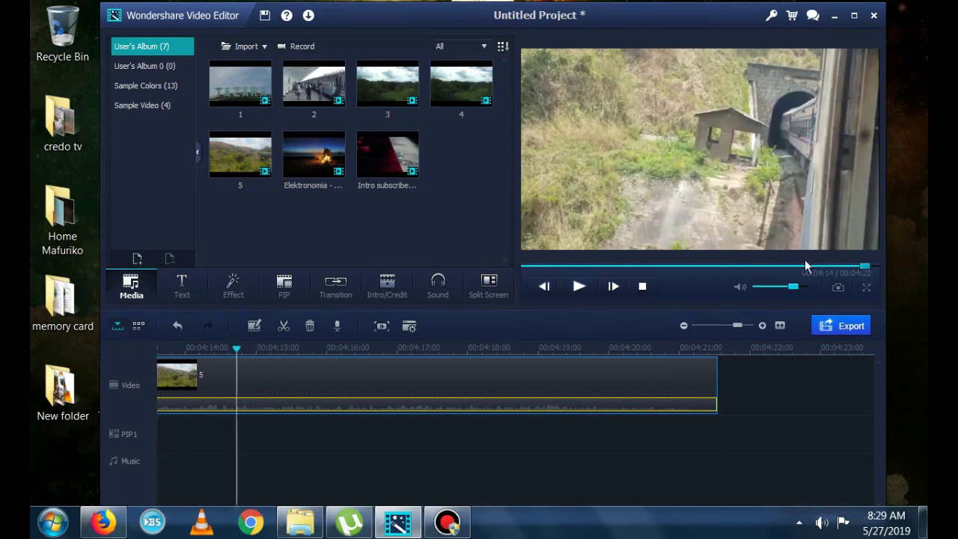
drag(535, 268, 519, 267)
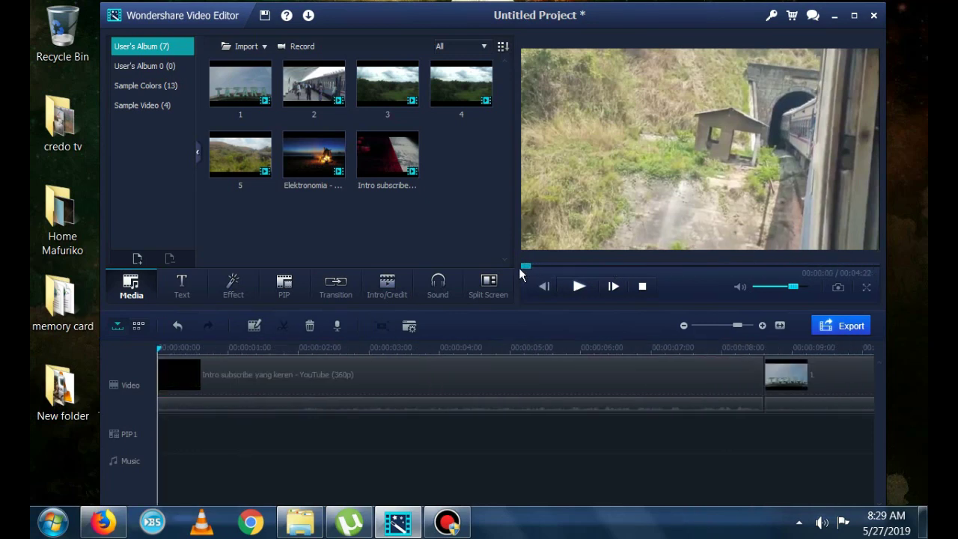
Delete Tazara clip 1 from the timeline, leaving a 4:04 project with clip 2 after the intro
click(579, 286)
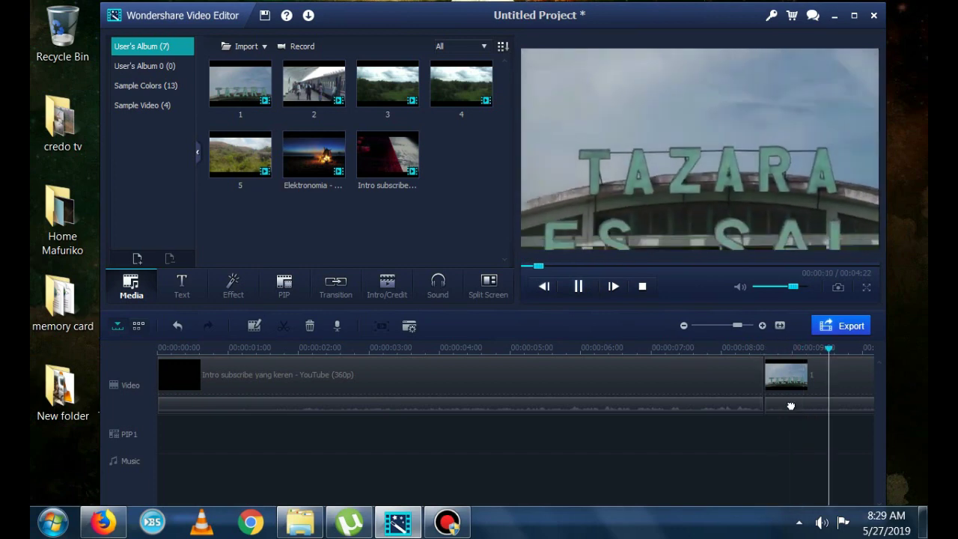
click(791, 406)
right_click(787, 404)
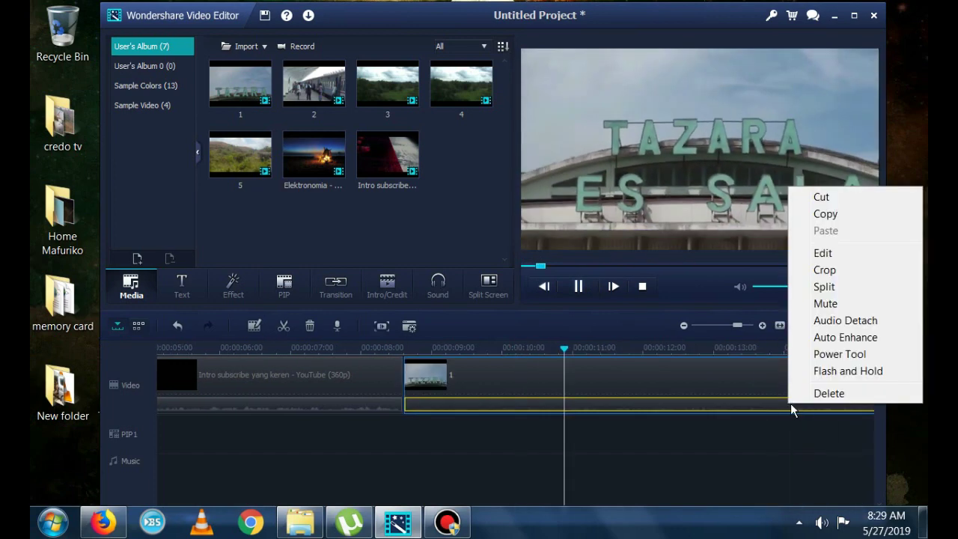
click(834, 394)
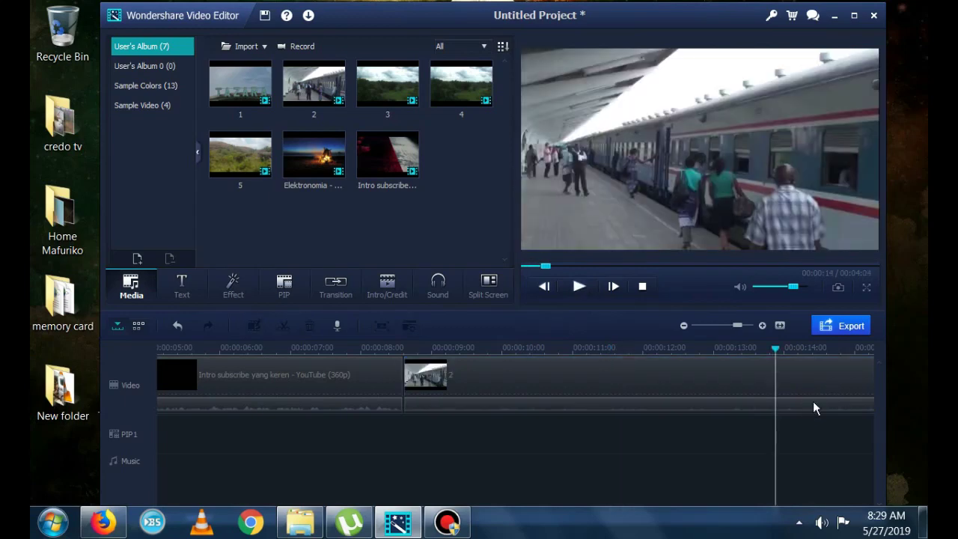
click(523, 267)
click(579, 286)
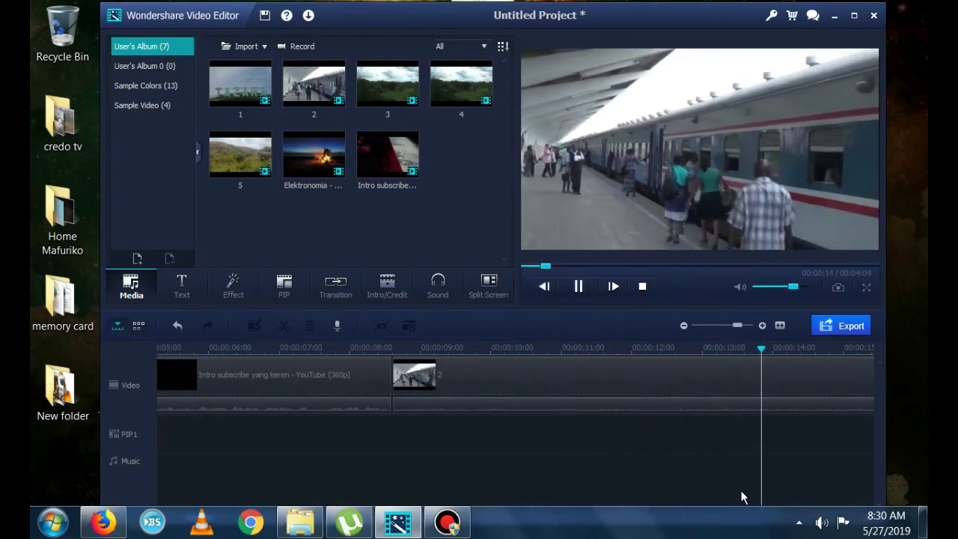
click(642, 408)
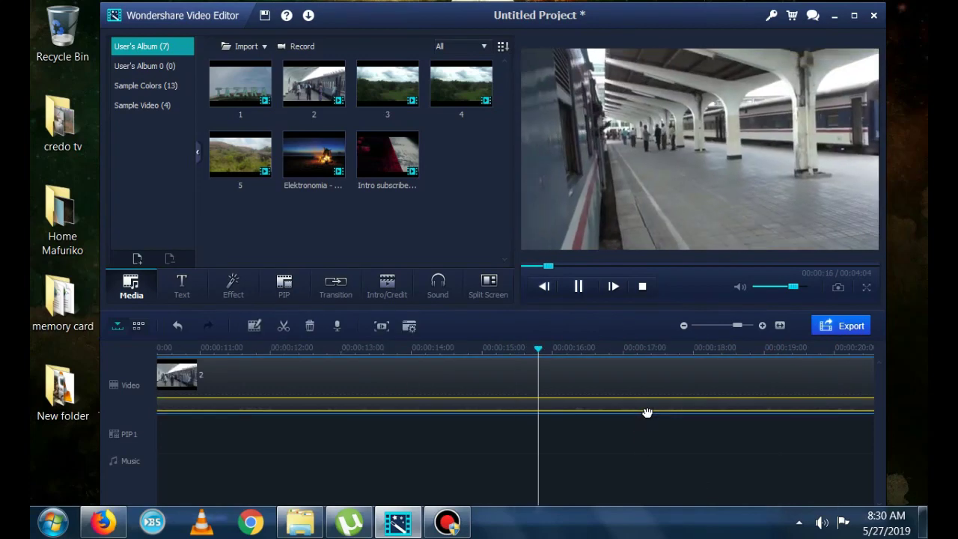
click(578, 286)
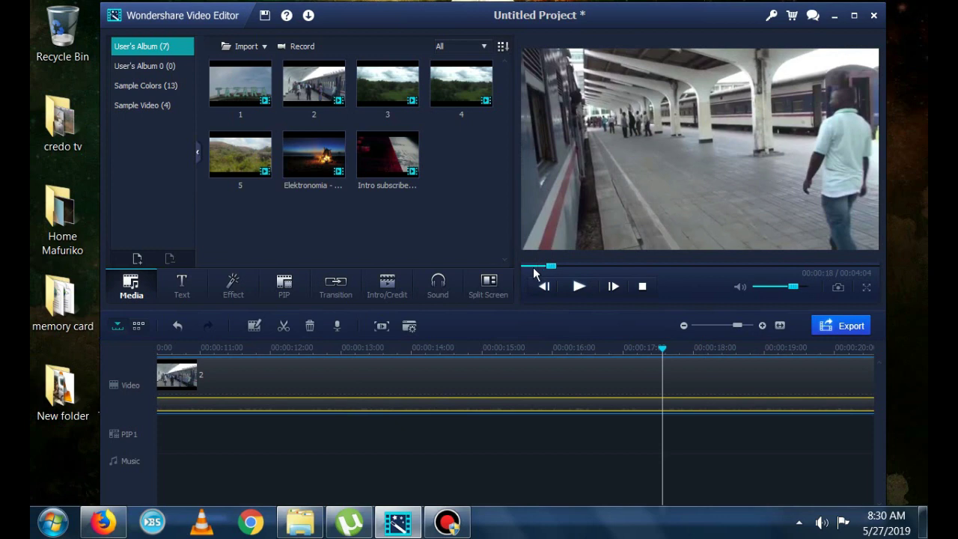
click(533, 267)
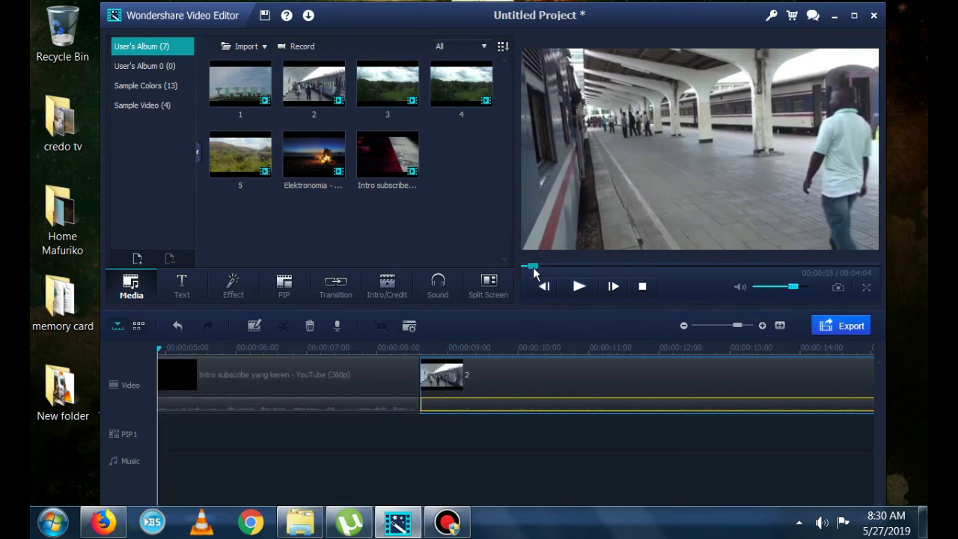
Delete clip 2 from the timeline so clip 3 follows the intro
right_click(520, 405)
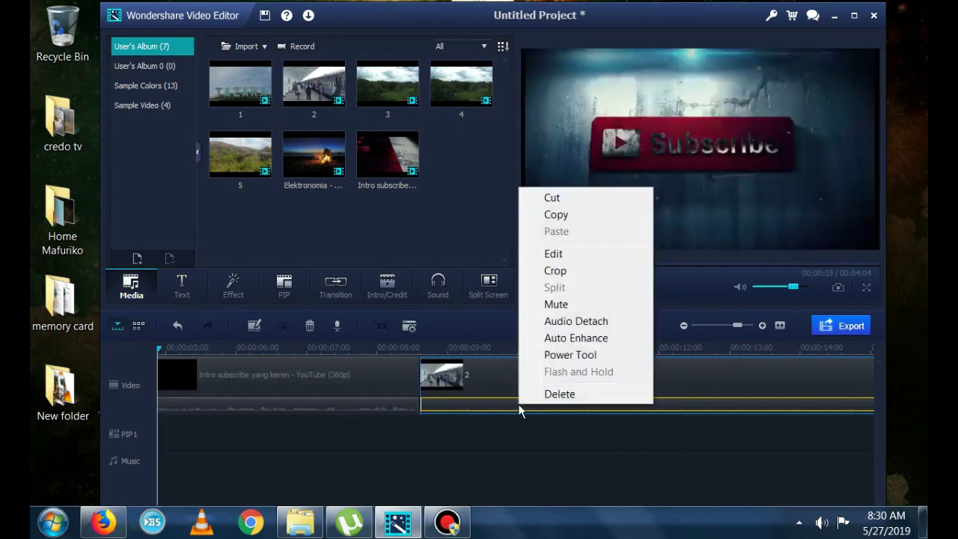
click(560, 395)
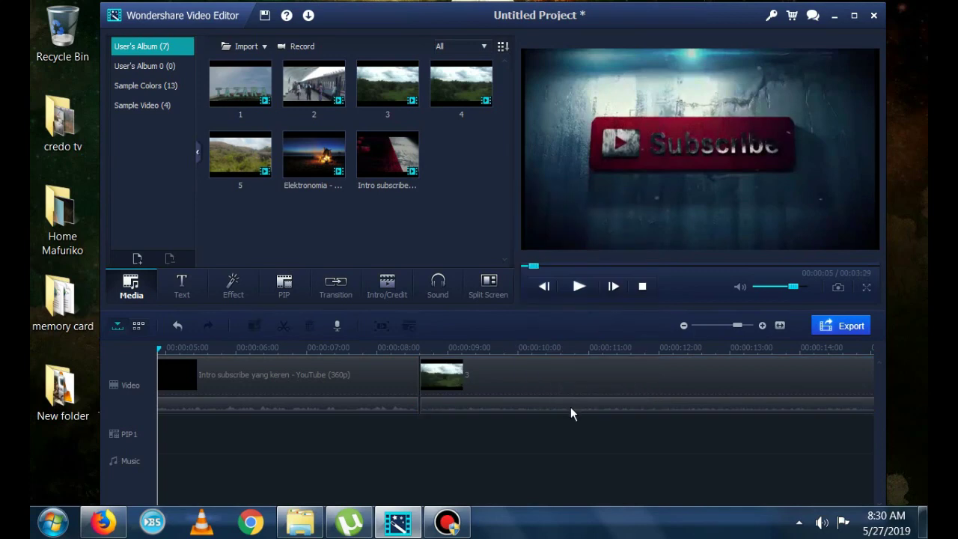
click(574, 410)
Detach clip 3's original audio and delete it from the Audio track
right_click(570, 408)
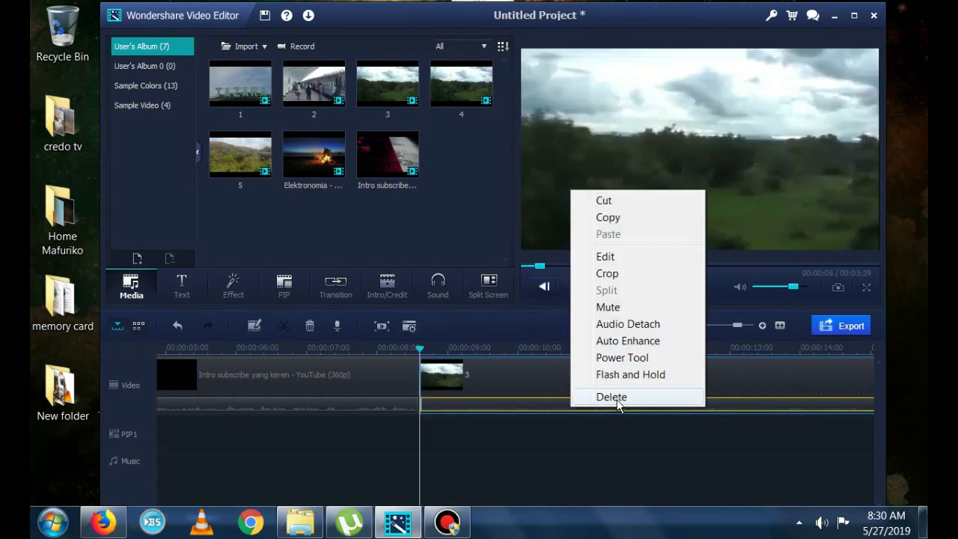
click(629, 326)
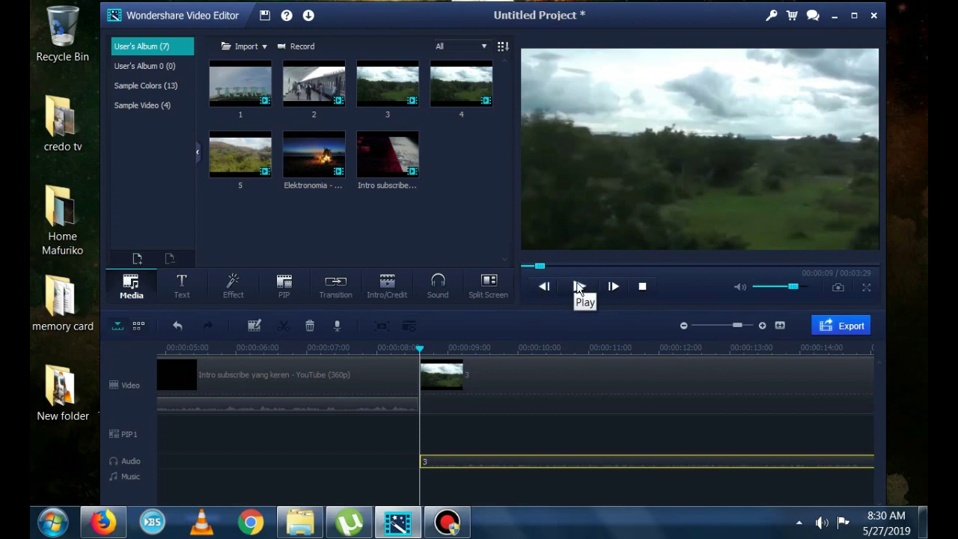
right_click(567, 464)
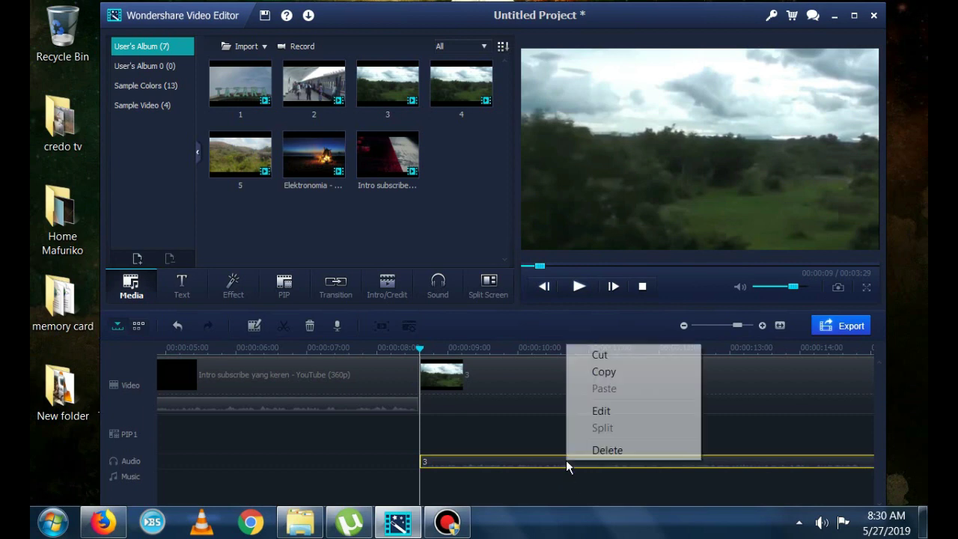
click(607, 451)
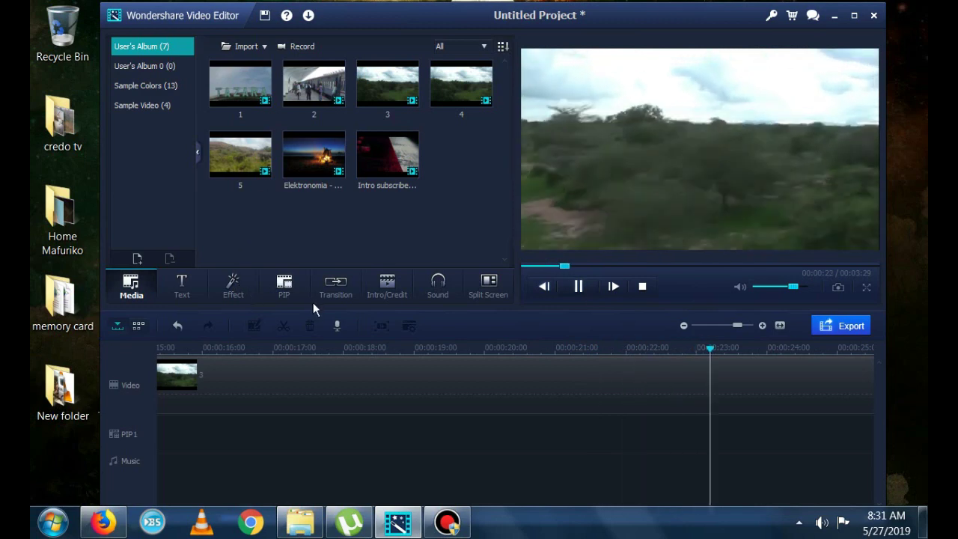
Stop playback and undo the deletion to restore clip 3's detached audio
click(578, 289)
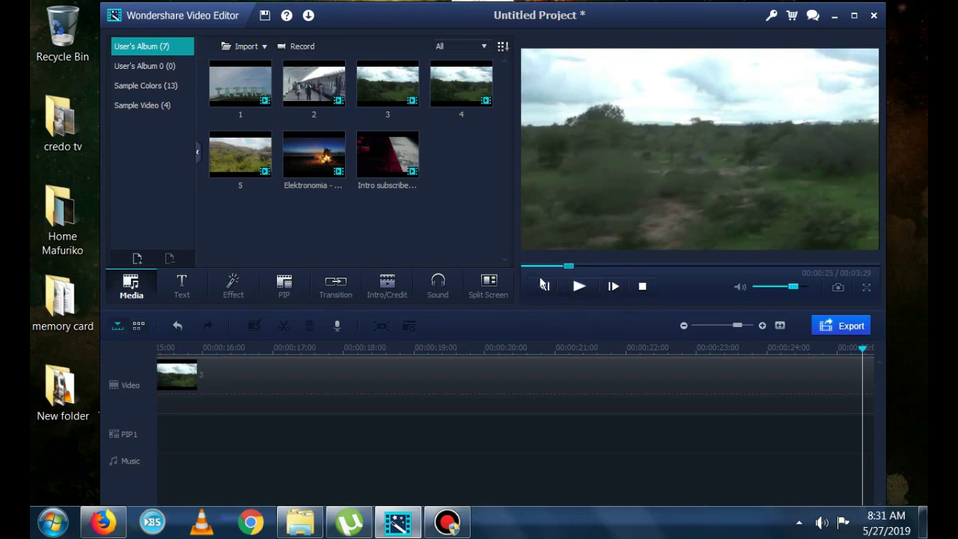
click(543, 285)
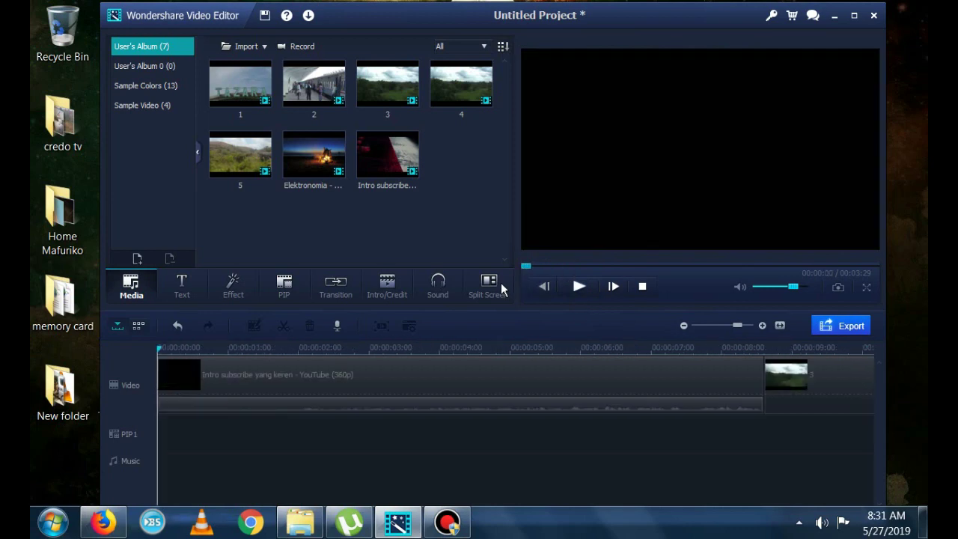
click(538, 266)
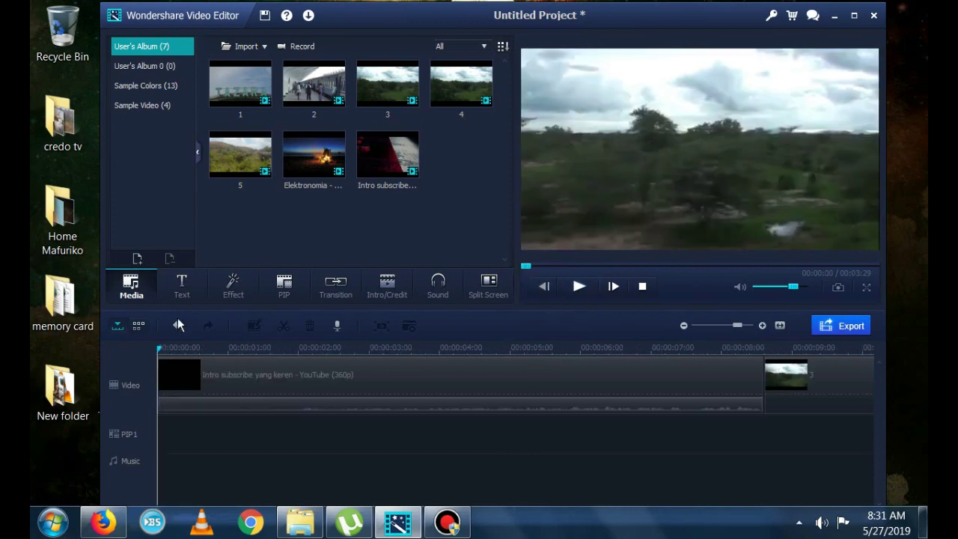
click(178, 322)
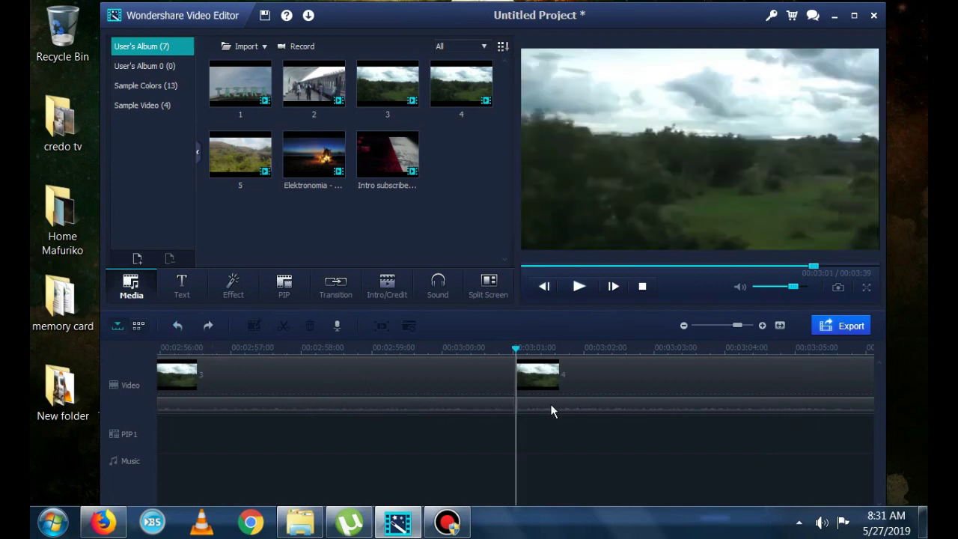
Detach clip 4's original sound onto the separate audio track
click(555, 406)
right_click(556, 407)
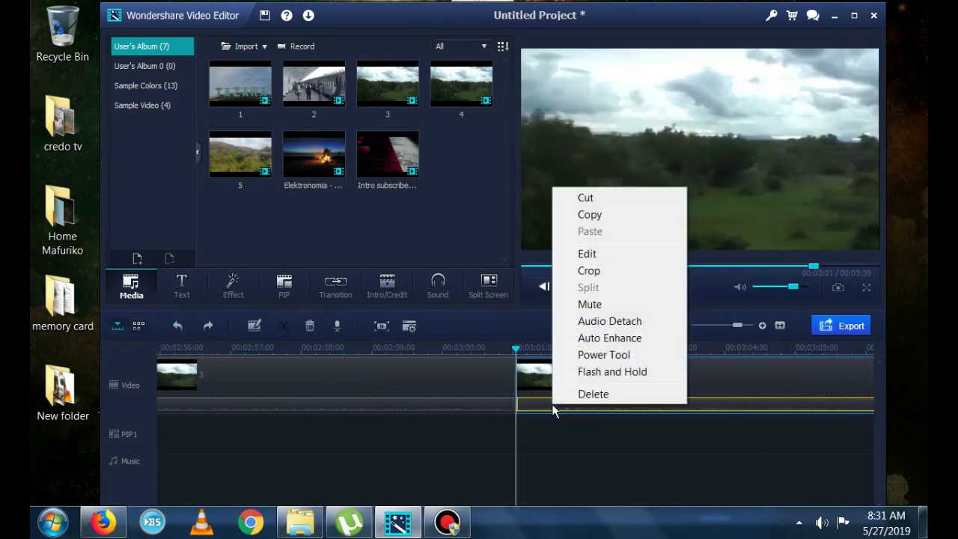
click(583, 320)
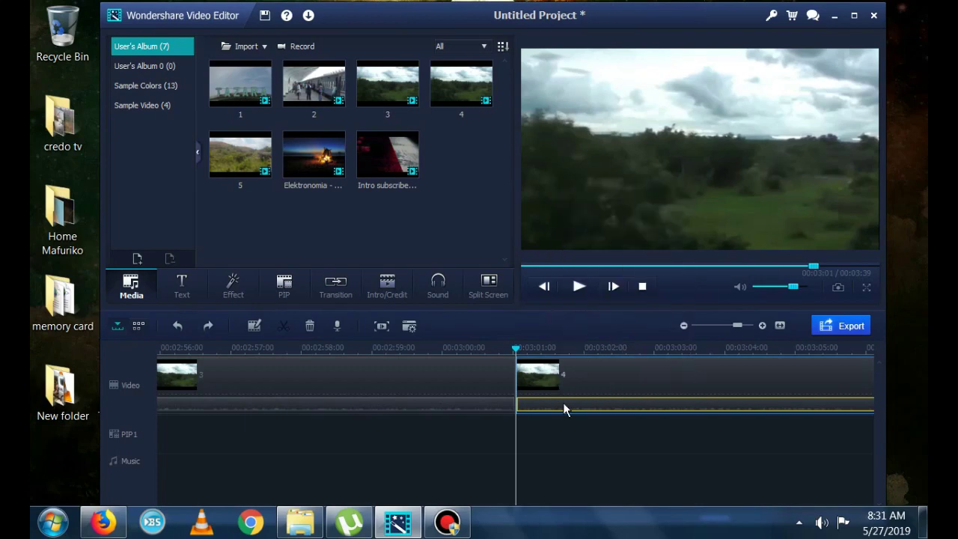
click(436, 407)
right_click(435, 407)
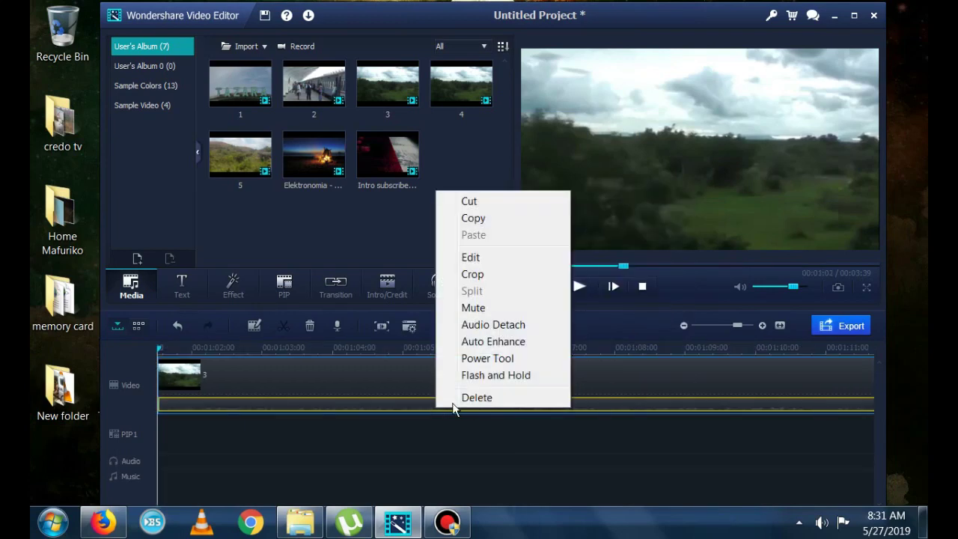
click(496, 326)
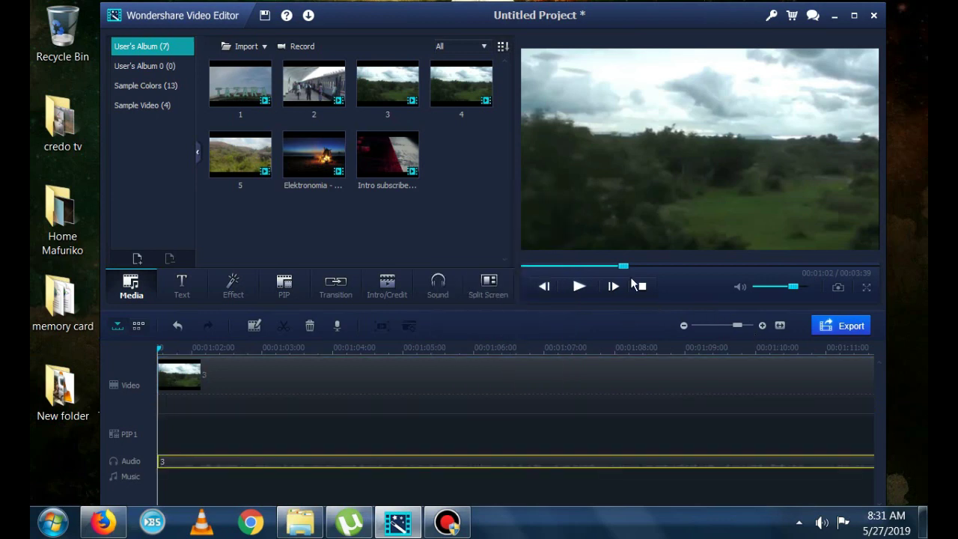
Scrub the preview from about 3:01 to the end and back to about 2:52
drag(623, 265, 812, 266)
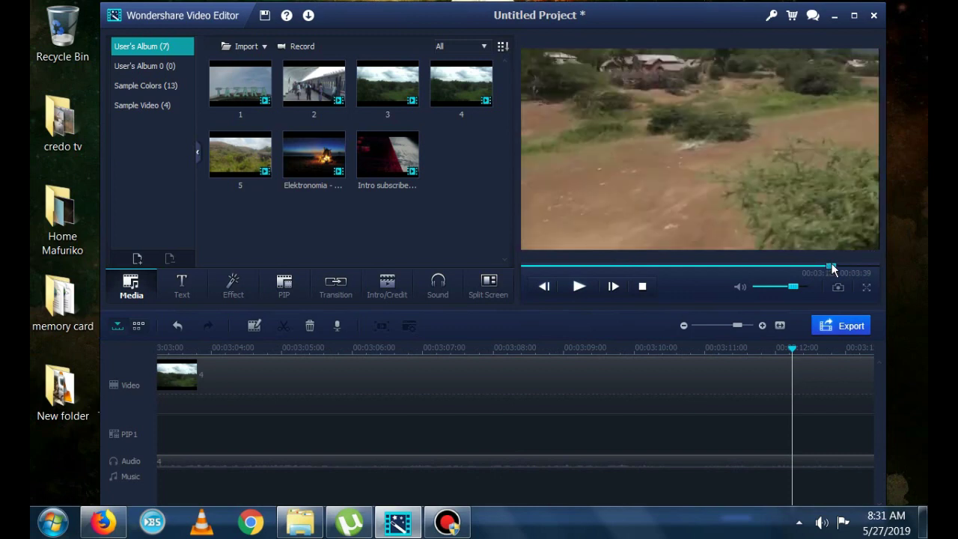
drag(831, 262, 876, 268)
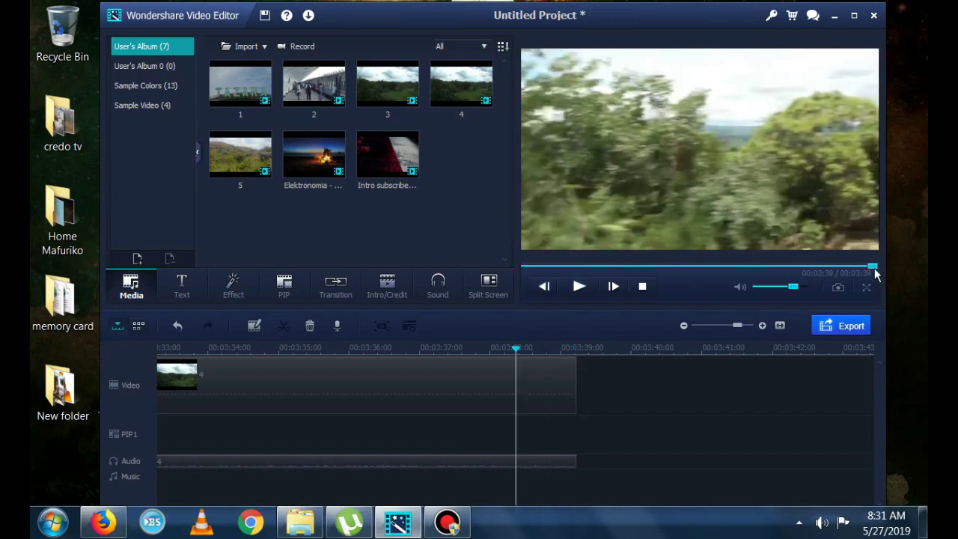
mouse_move(871, 268)
mouse_down()
mouse_move(797, 287)
mouse_move(612, 285)
mouse_move(623, 288)
mouse_up()
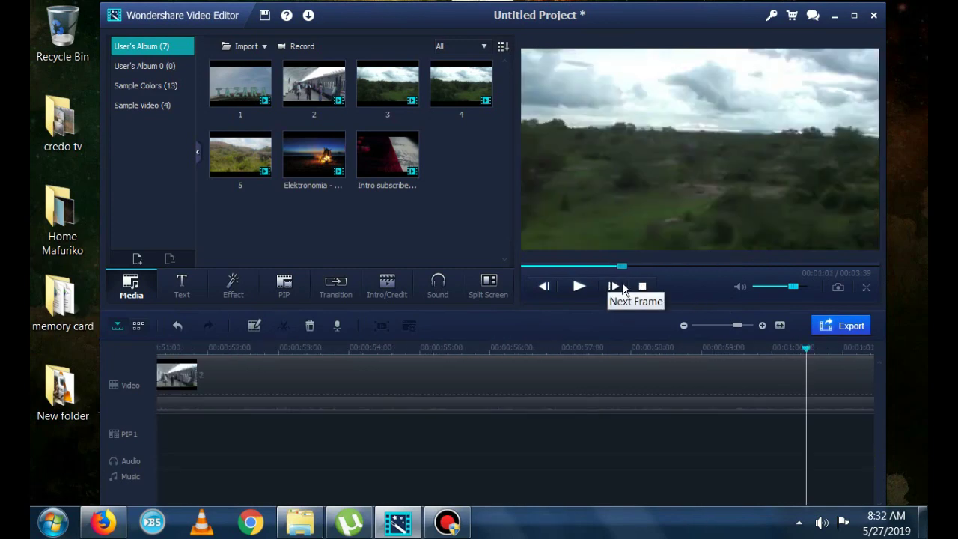
Detach train clip 2's sound onto its own audio track
click(620, 285)
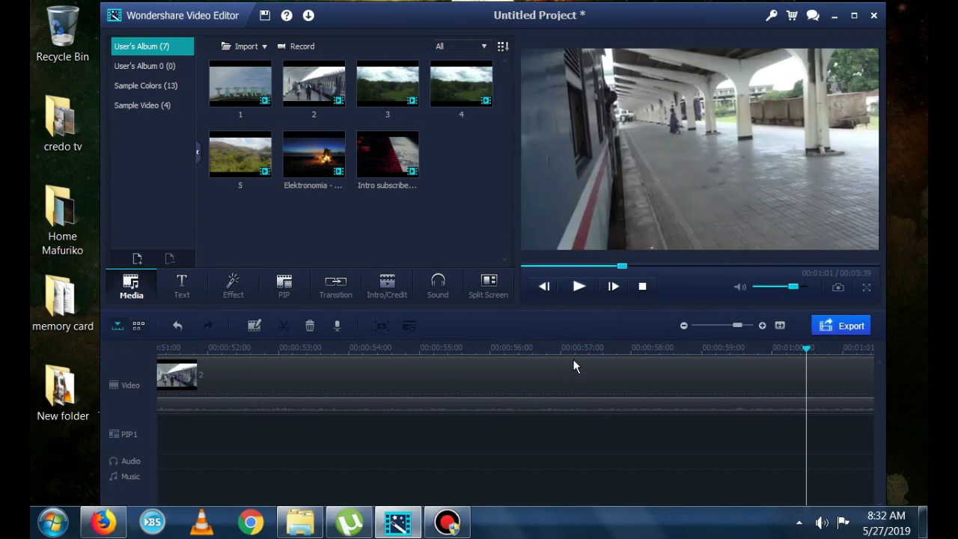
right_click(570, 408)
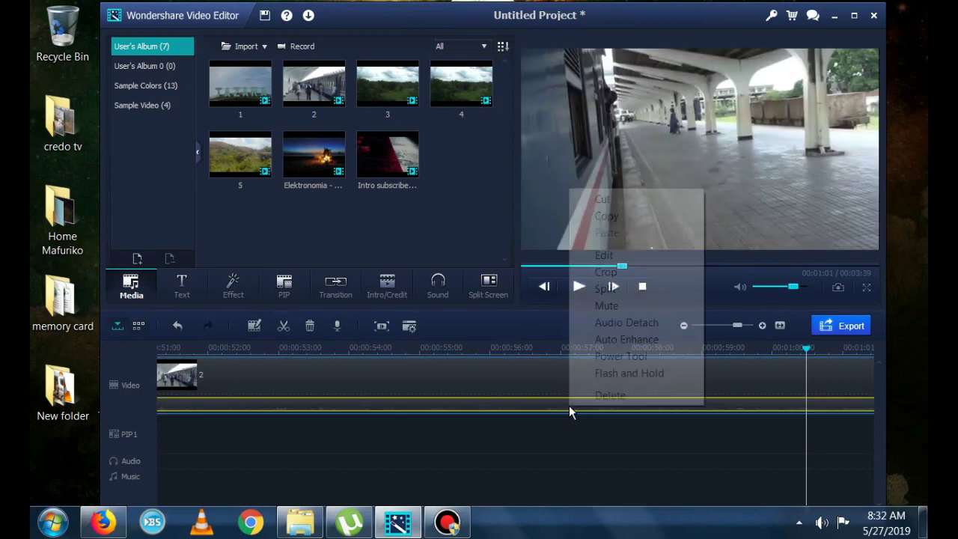
click(618, 322)
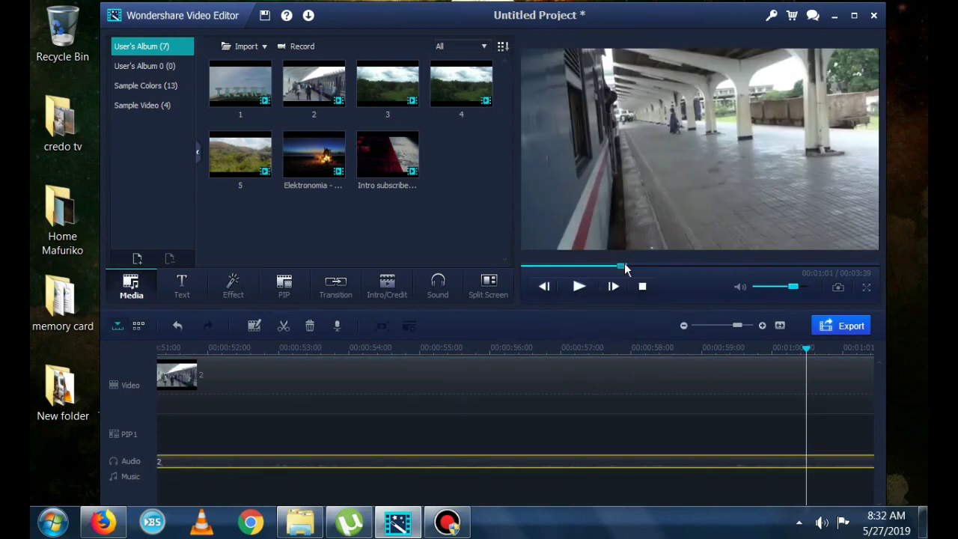
mouse_move(624, 267)
mouse_down()
mouse_move(662, 247)
mouse_move(527, 266)
mouse_up()
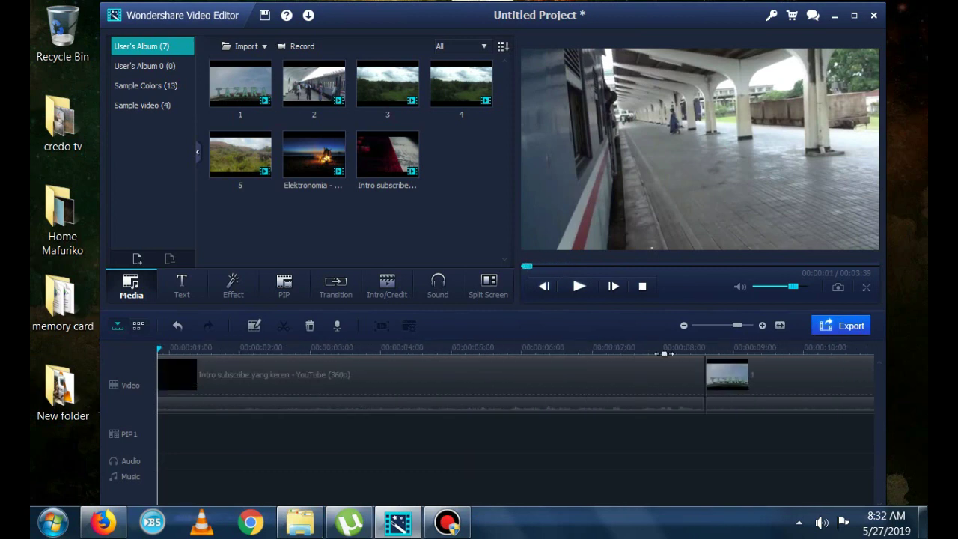
Detach clip 1's sound and delete its separated audio from the Audio track
click(727, 407)
right_click(727, 409)
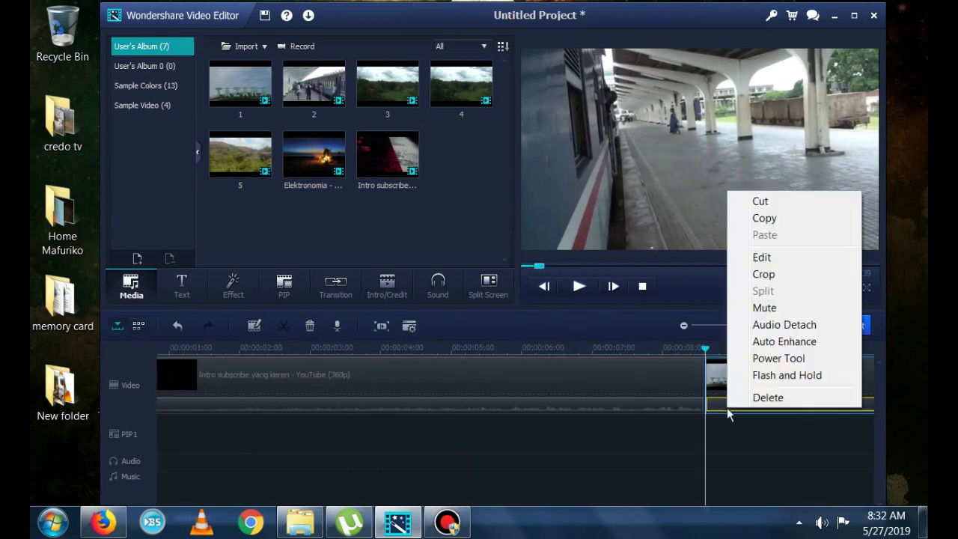
click(772, 325)
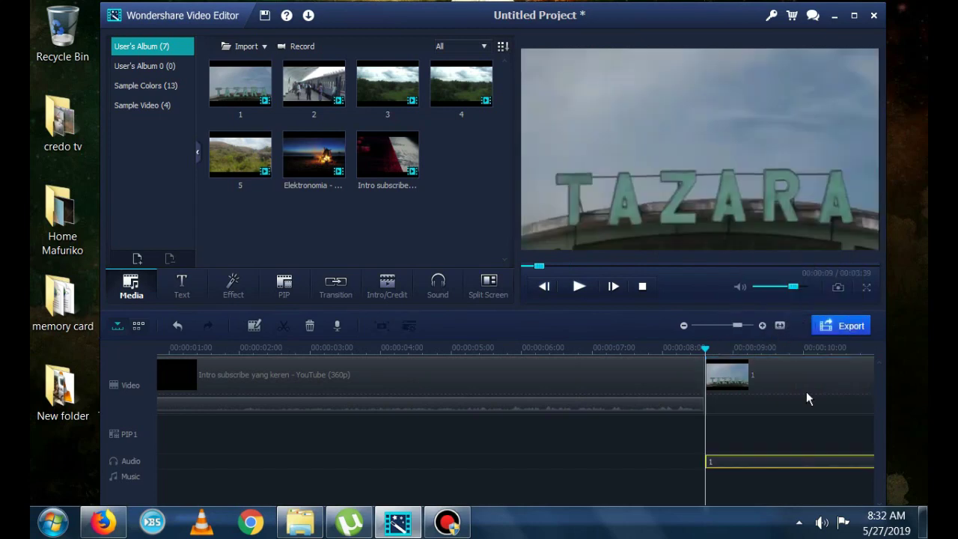
right_click(785, 464)
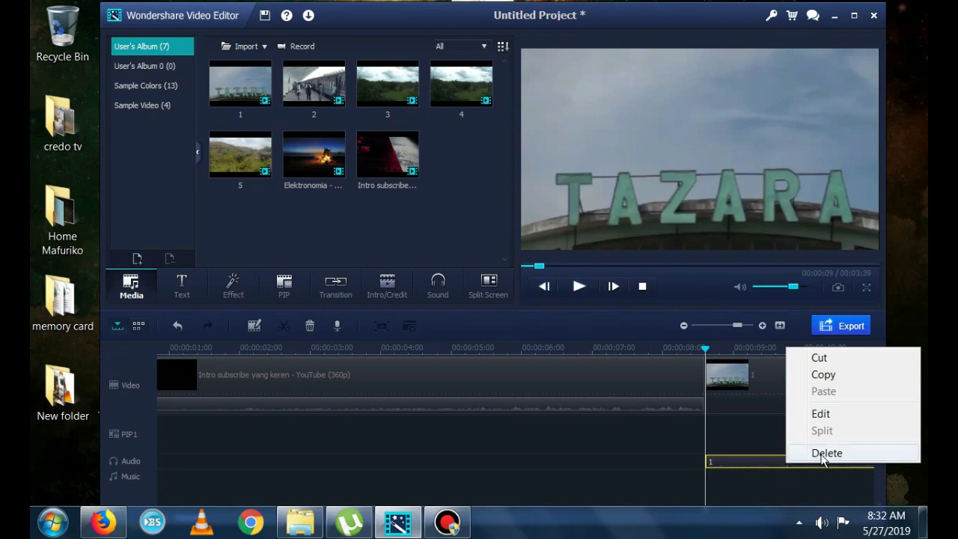
click(821, 454)
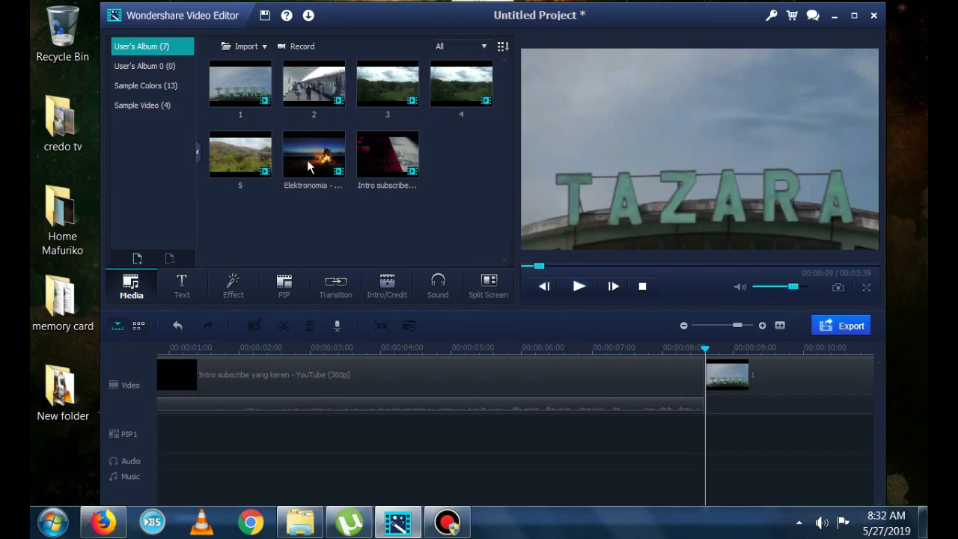
mouse_move(307, 159)
mouse_down()
mouse_move(741, 460)
mouse_move(718, 467)
mouse_up()
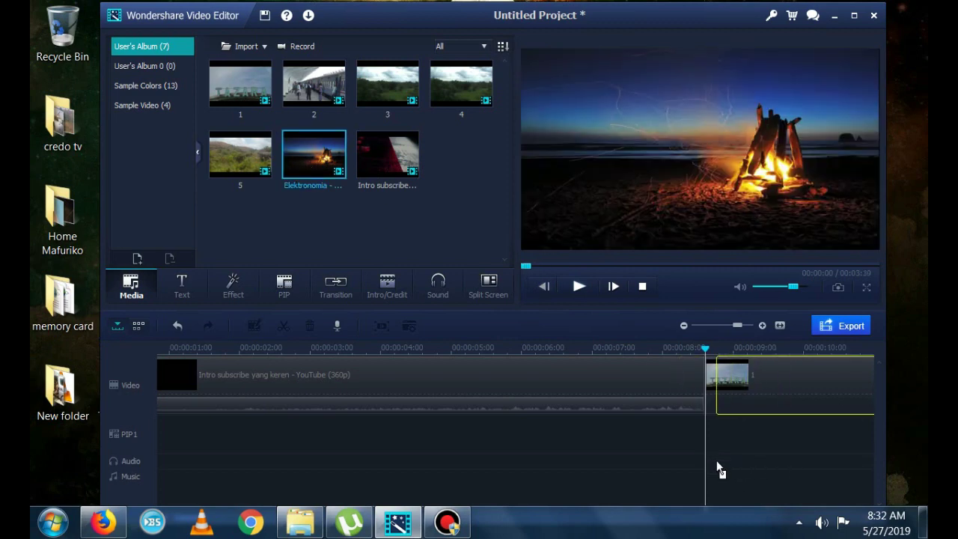
drag(717, 461, 716, 462)
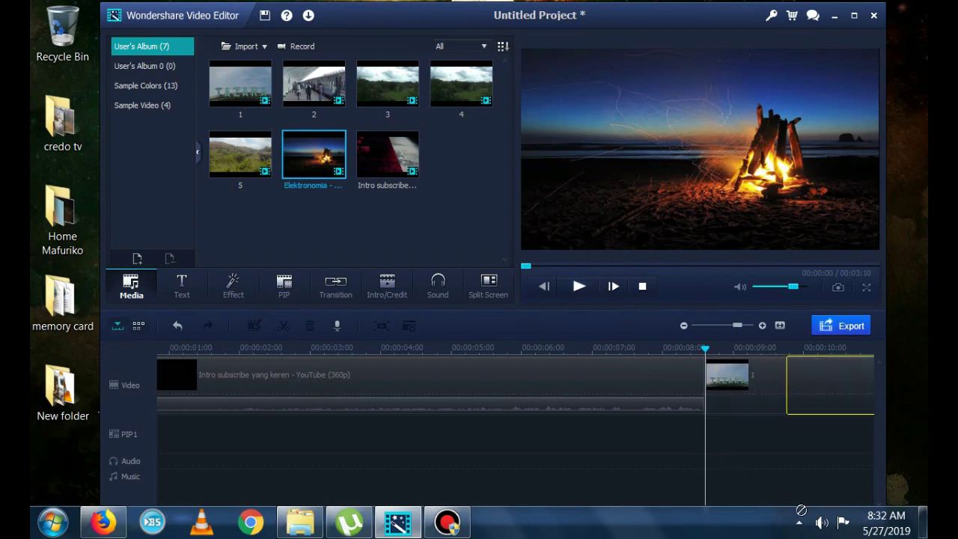
drag(819, 511, 532, 367)
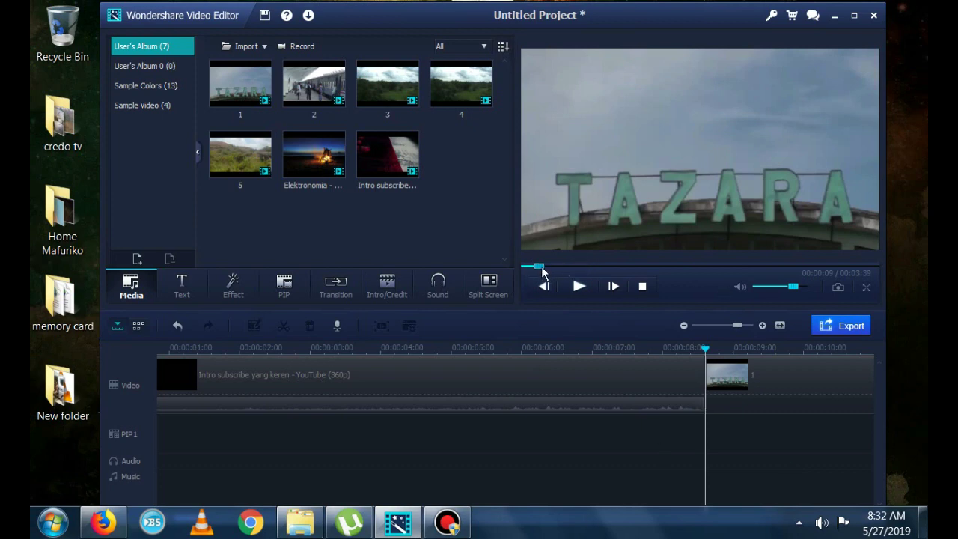
drag(540, 267, 582, 268)
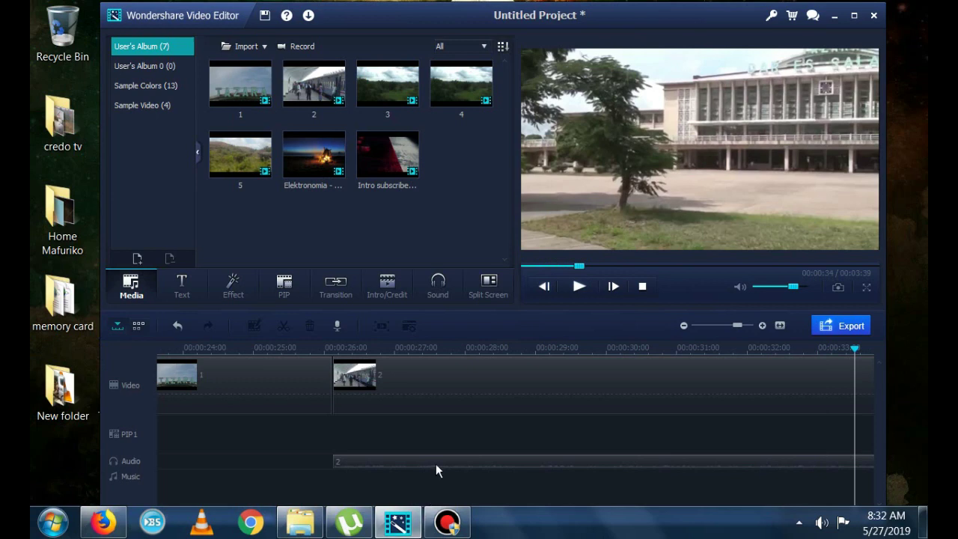
click(436, 464)
right_click(436, 463)
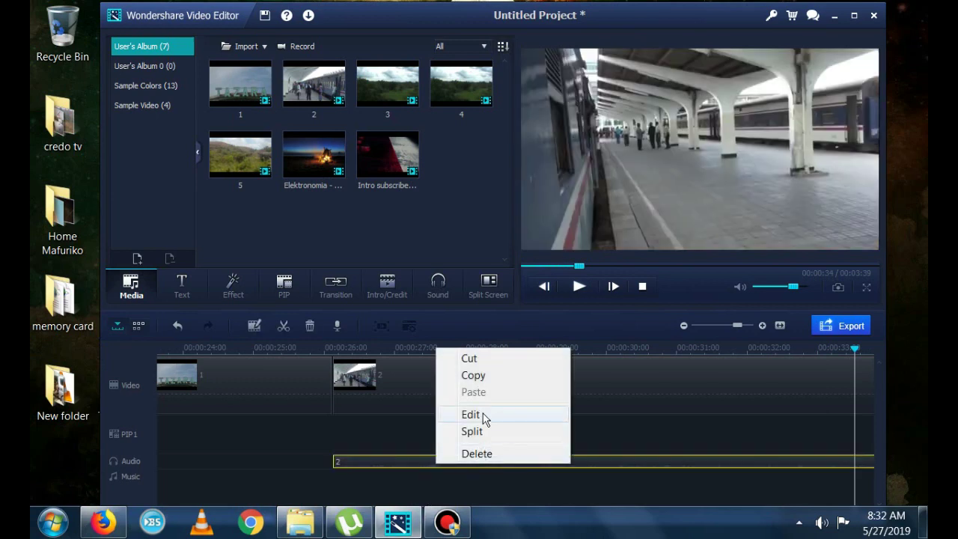
click(490, 453)
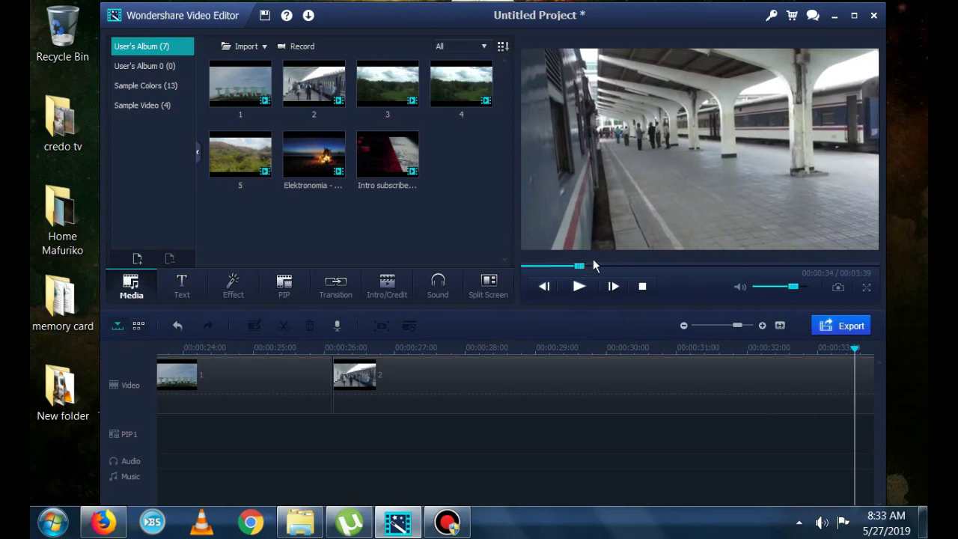
click(633, 266)
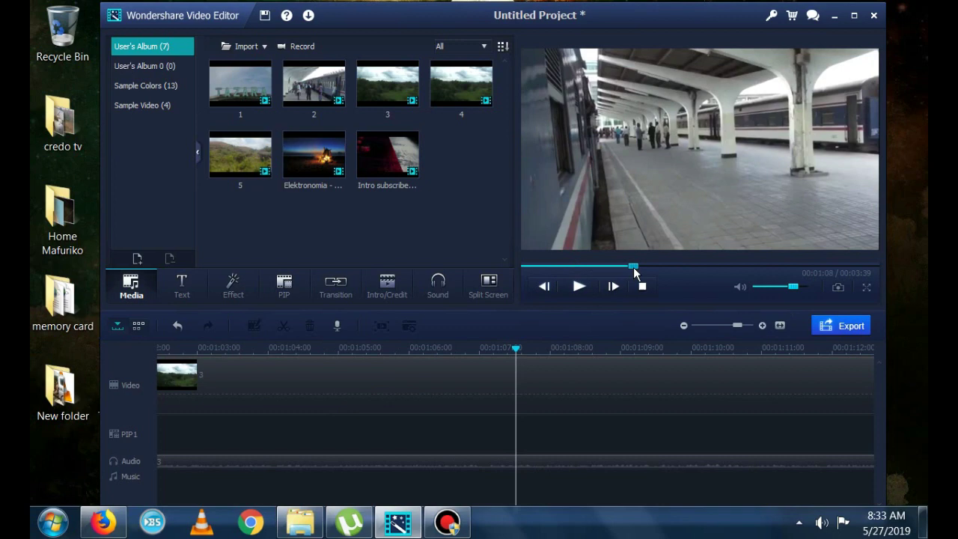
right_click(327, 465)
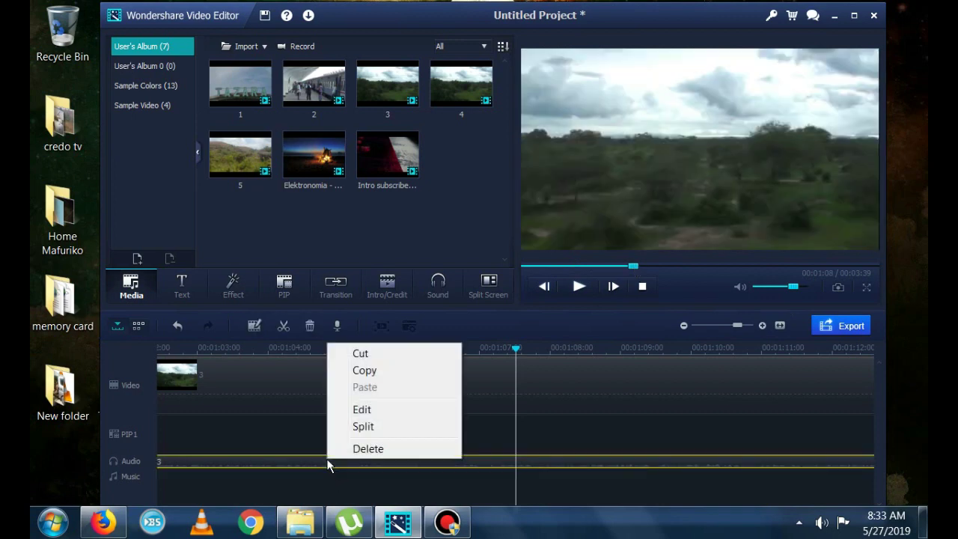
click(586, 458)
click(668, 268)
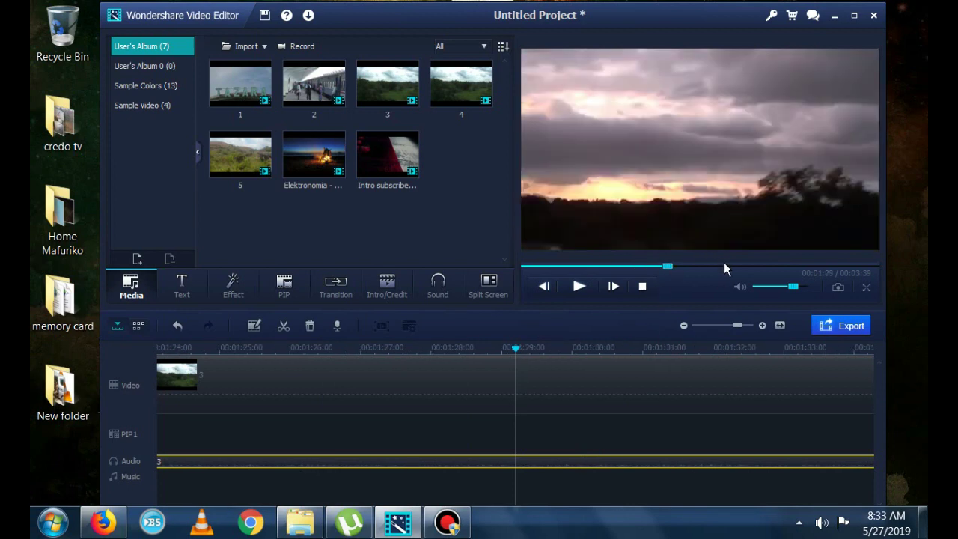
click(177, 326)
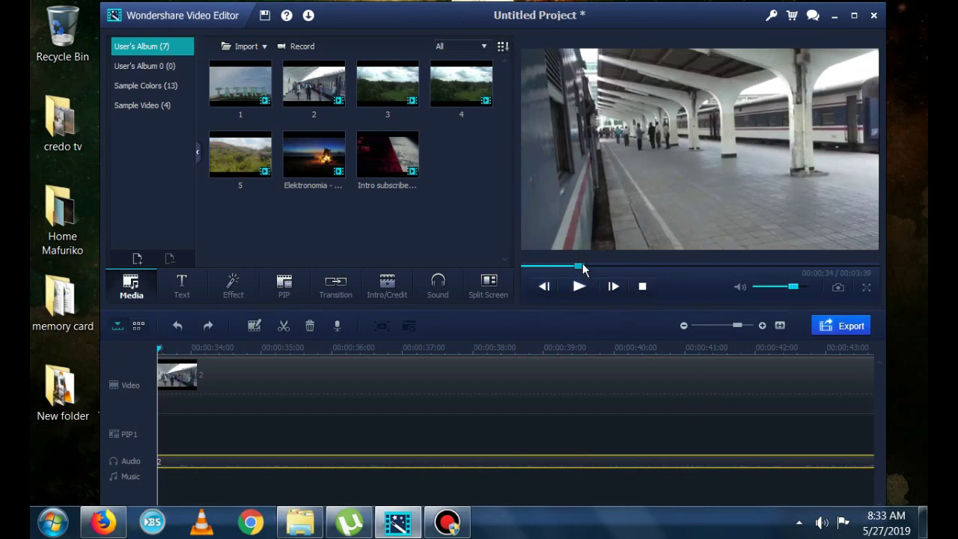
Scrub playback to the 3:39 end of clip 4 and its detached audio
mouse_move(582, 264)
mouse_down()
mouse_move(699, 186)
mouse_move(904, 196)
mouse_up()
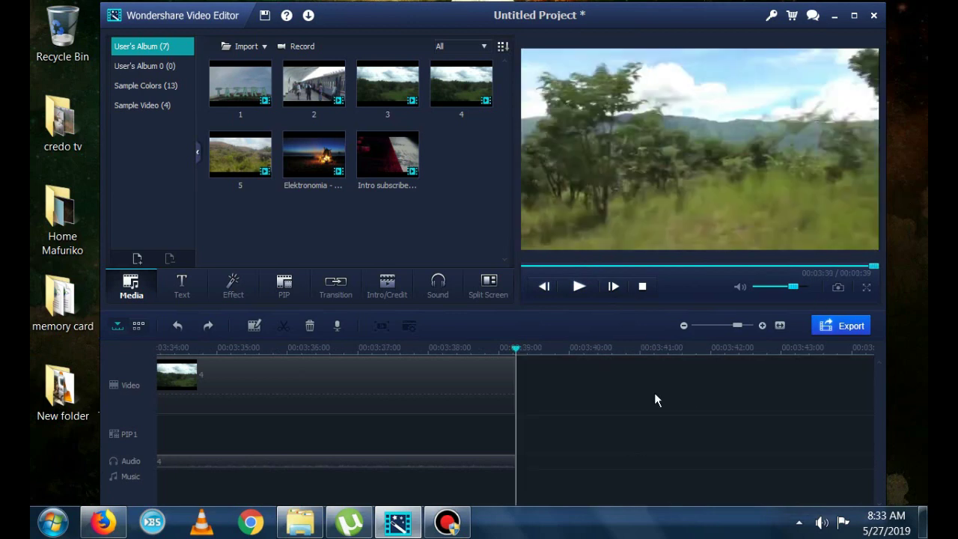
click(849, 265)
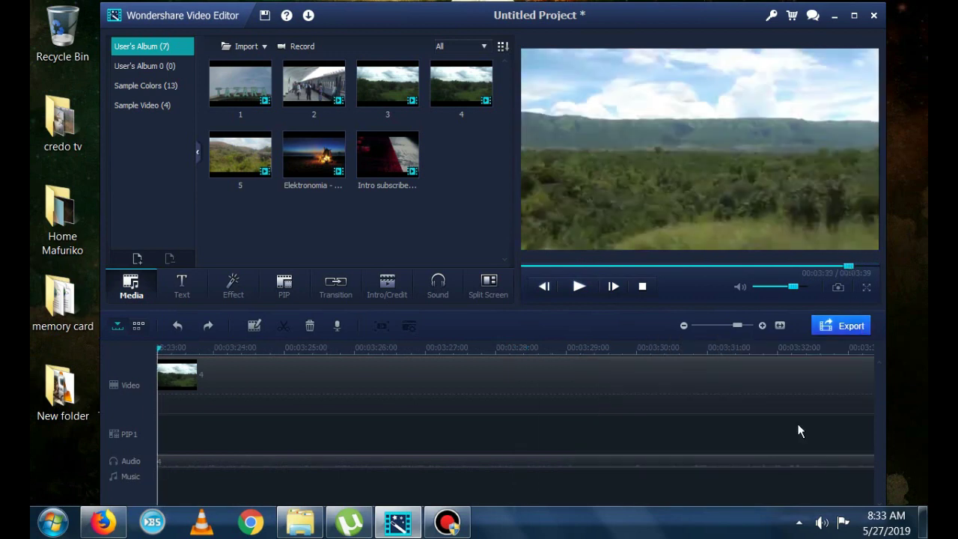
click(775, 463)
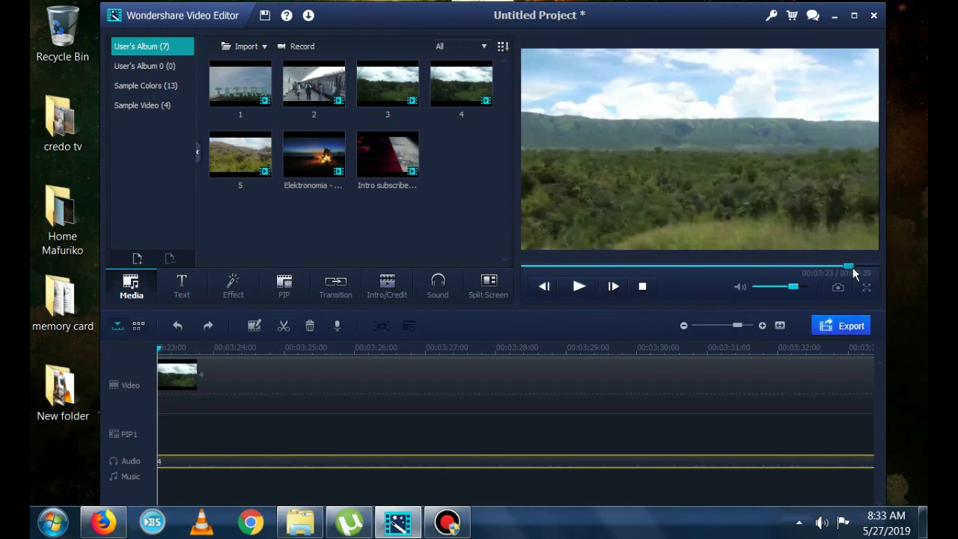
drag(852, 267, 864, 268)
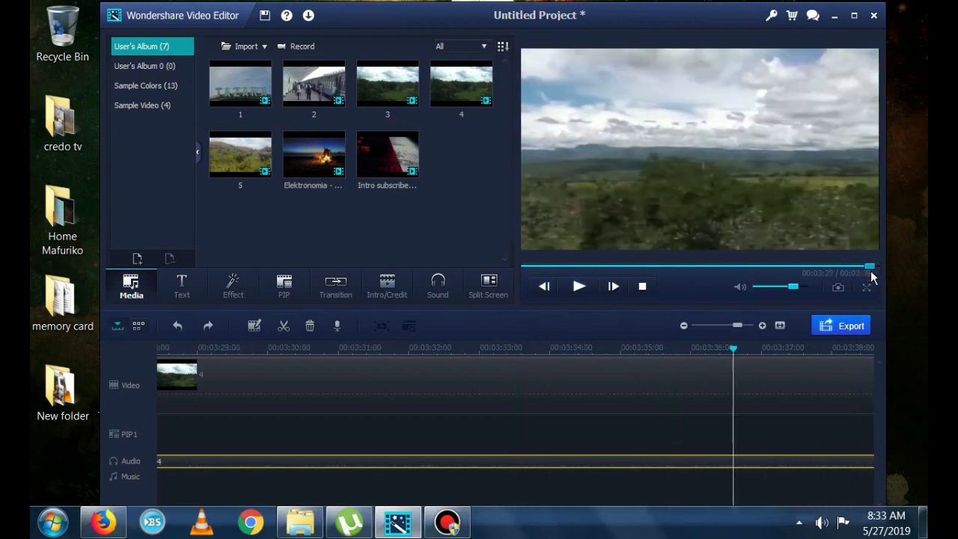
drag(864, 268, 877, 274)
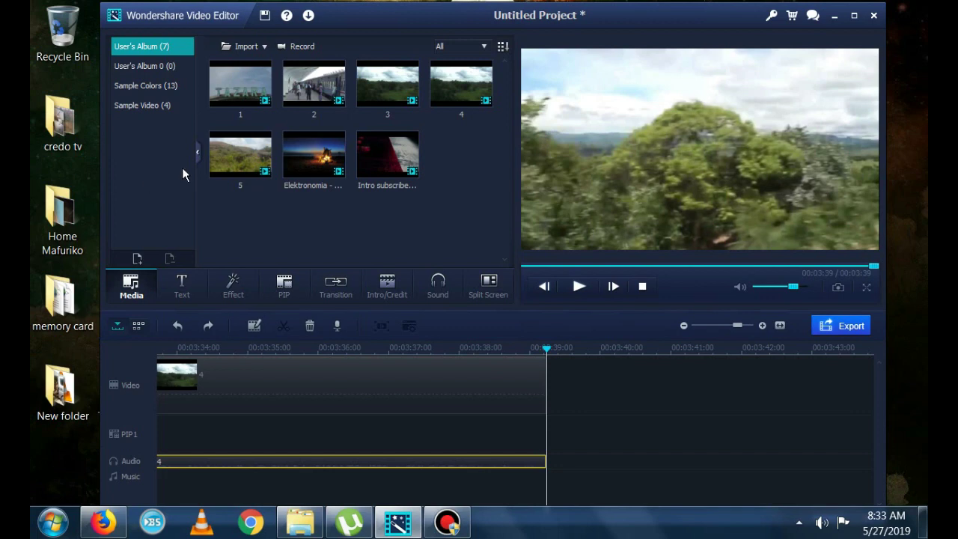
Append clip 5 after clip 4 and detach its original sound
drag(239, 173, 641, 412)
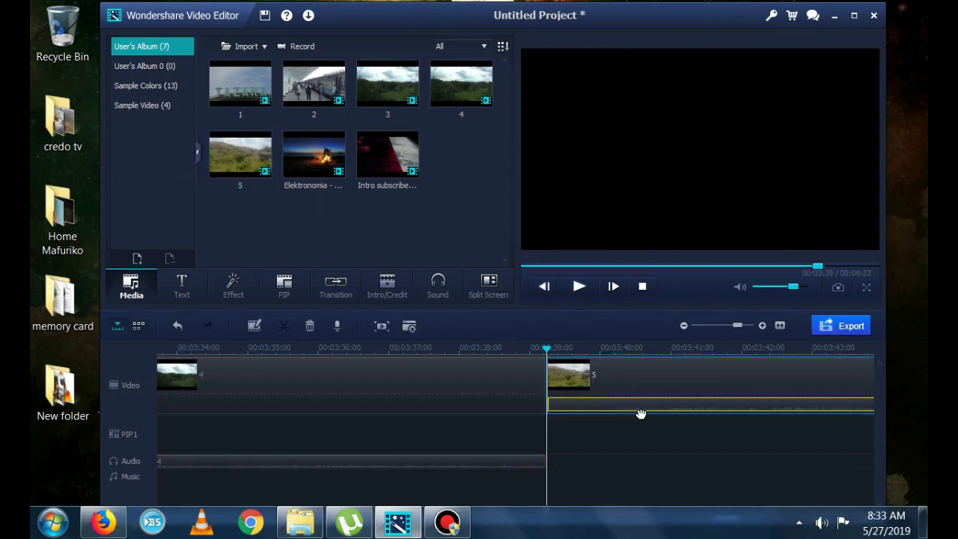
right_click(637, 417)
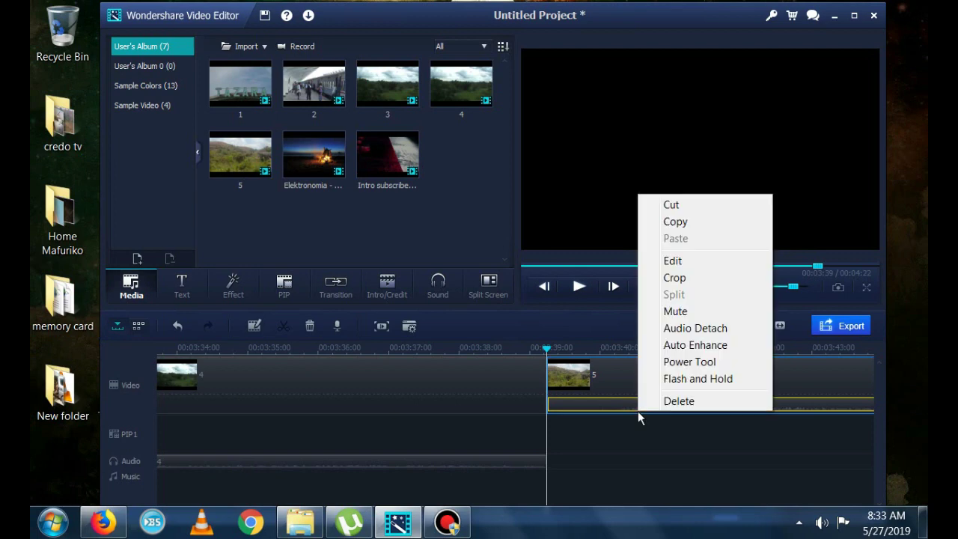
click(710, 328)
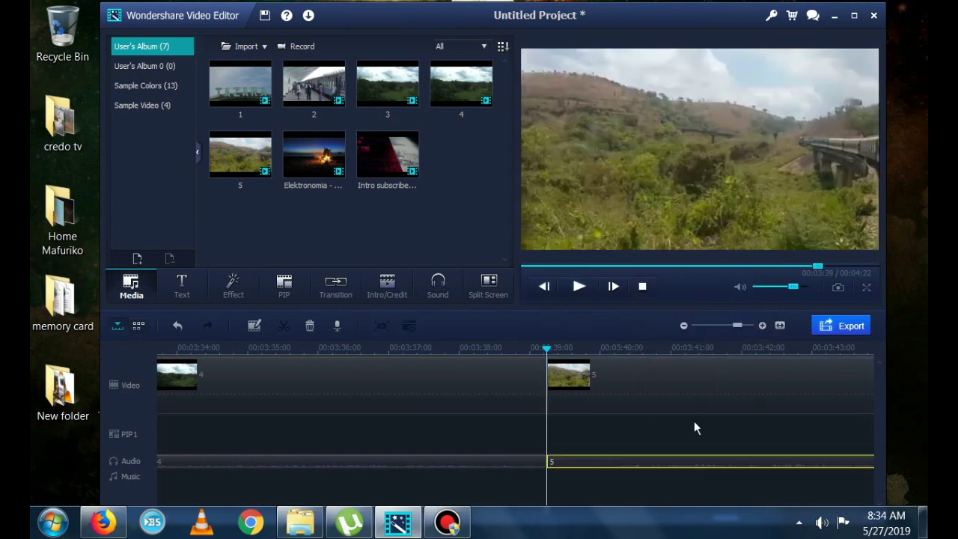
Delete clip 5's separated audio, bringing the project to 4:22
right_click(696, 464)
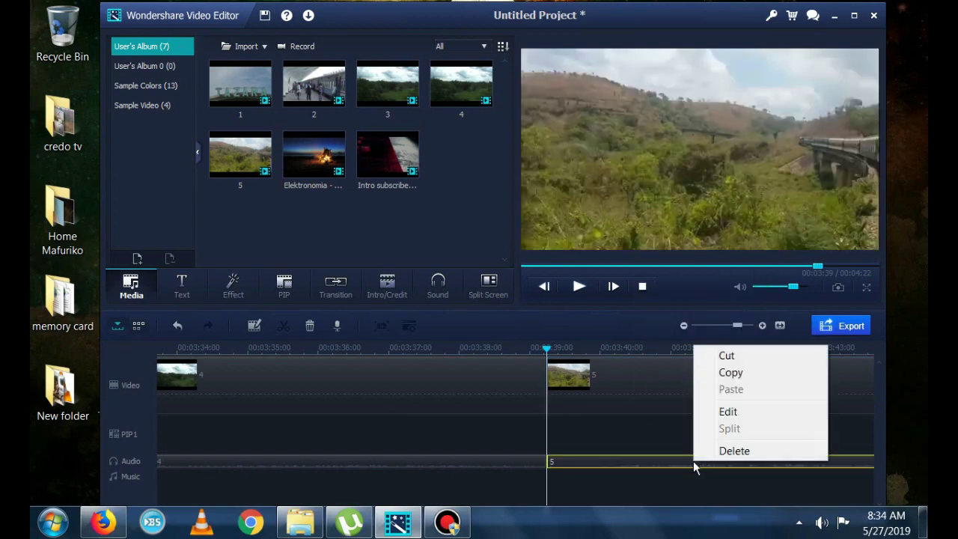
click(647, 491)
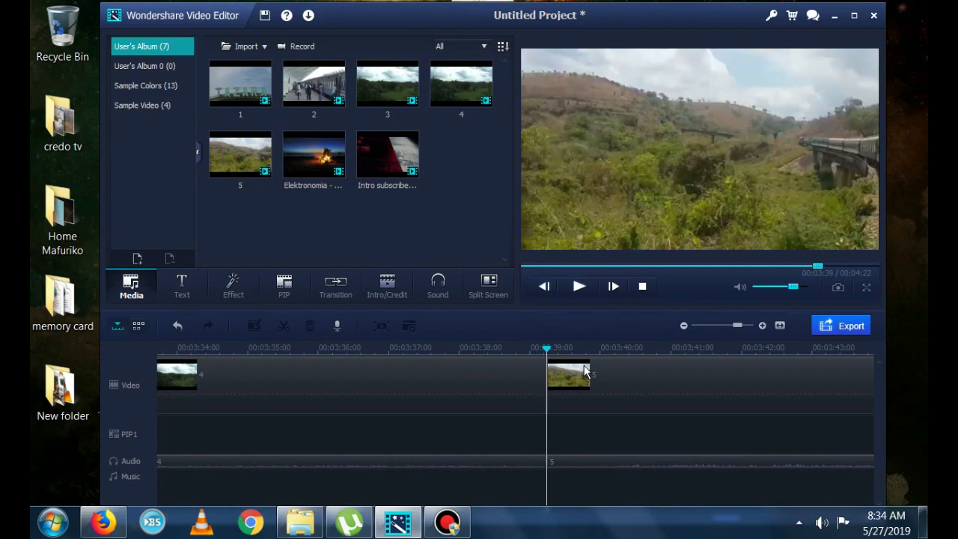
click(621, 463)
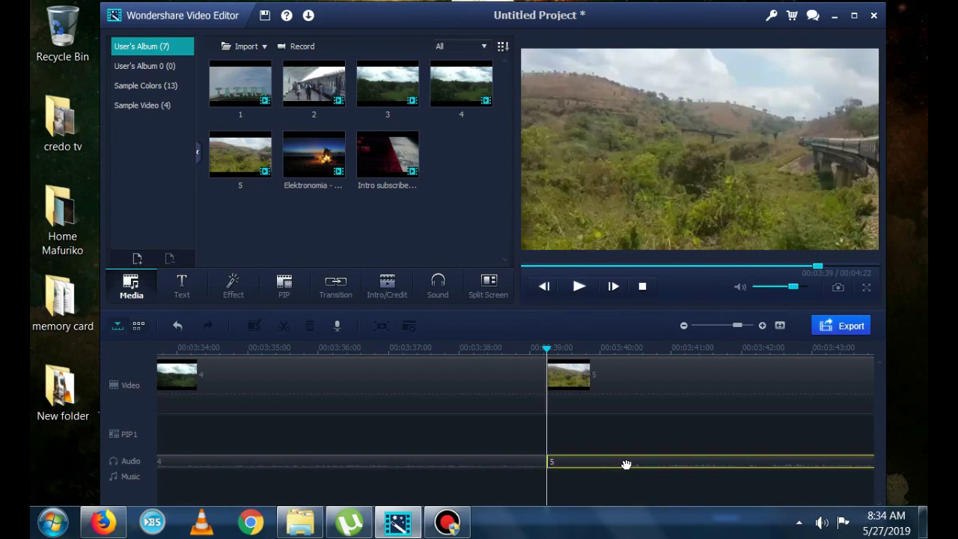
right_click(623, 462)
click(663, 451)
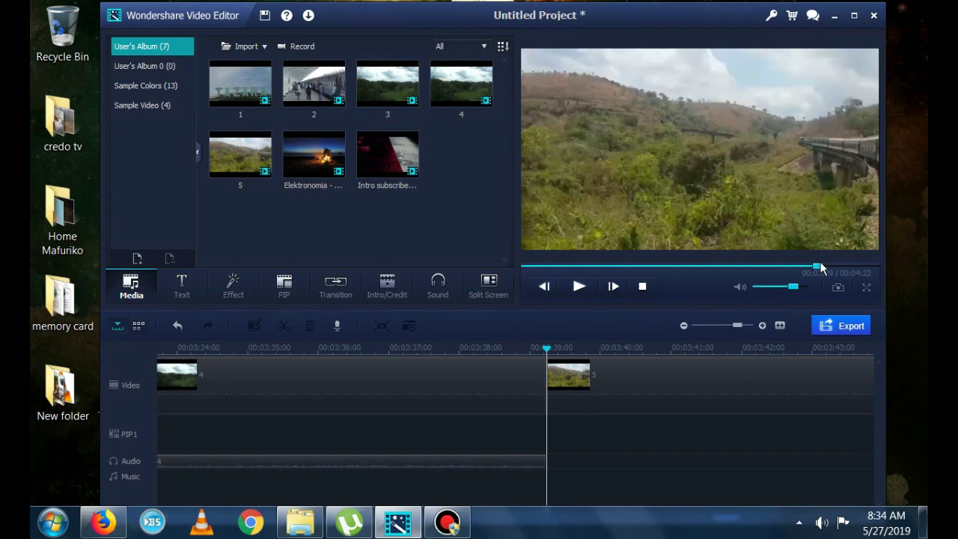
key(Home)
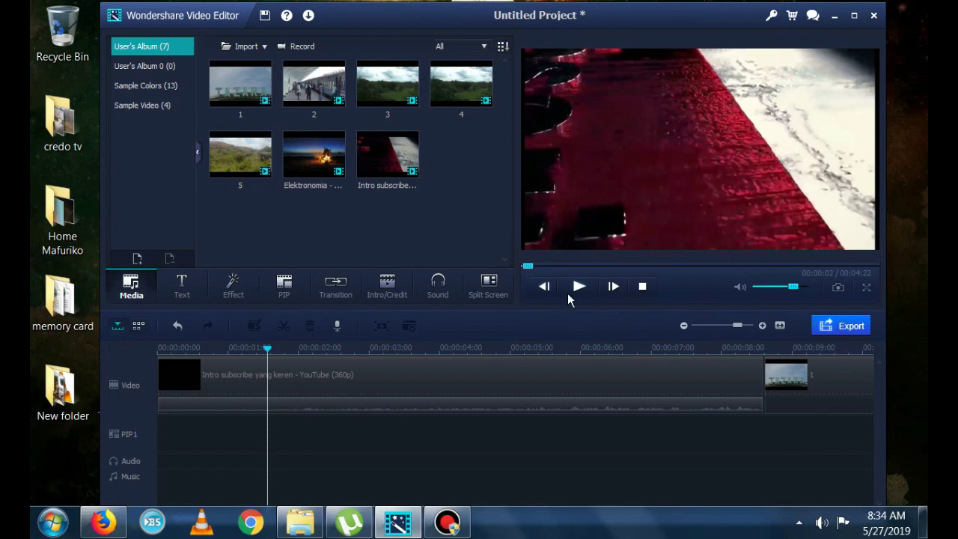
click(546, 266)
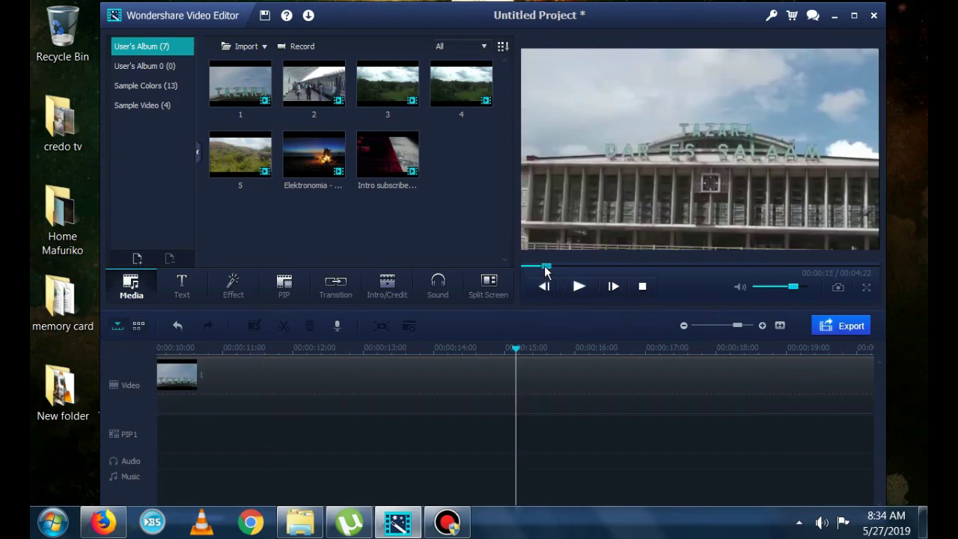
drag(545, 267, 530, 270)
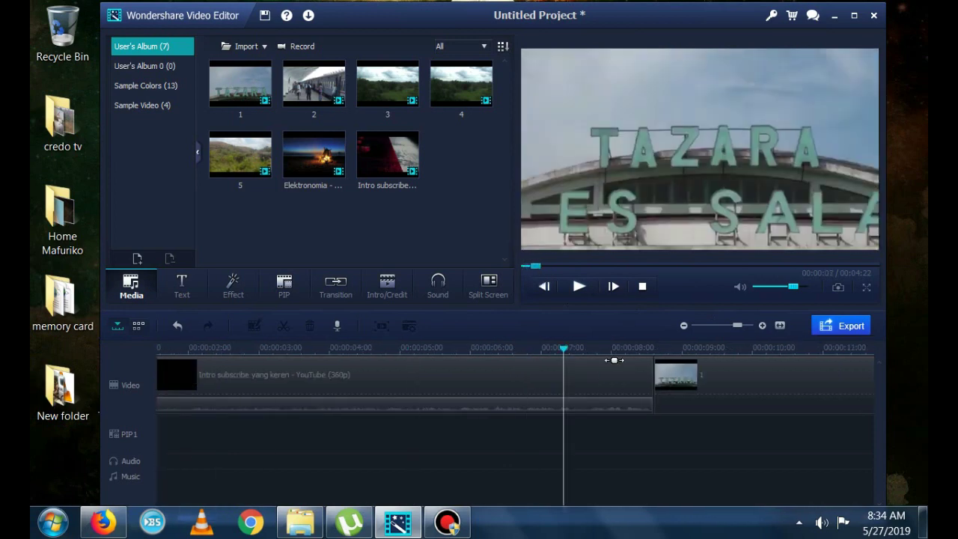
click(696, 404)
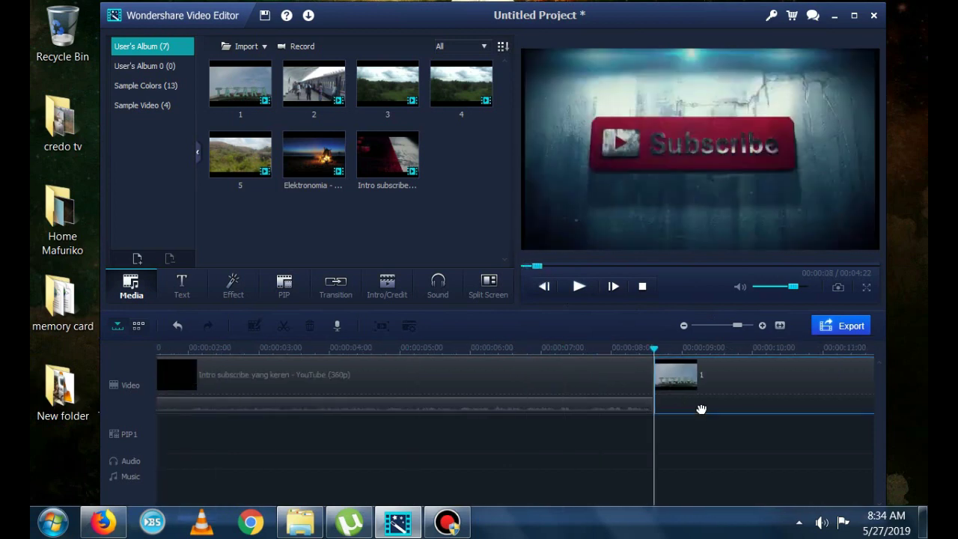
Apply Auto Enhance to Tazara clip 1 and reopen its menu to confirm the check mark
right_click(696, 405)
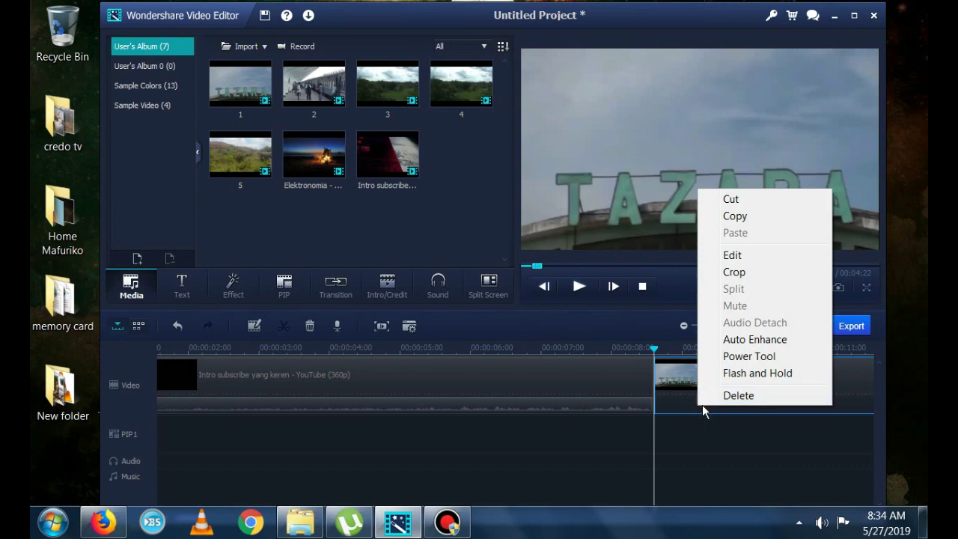
click(746, 339)
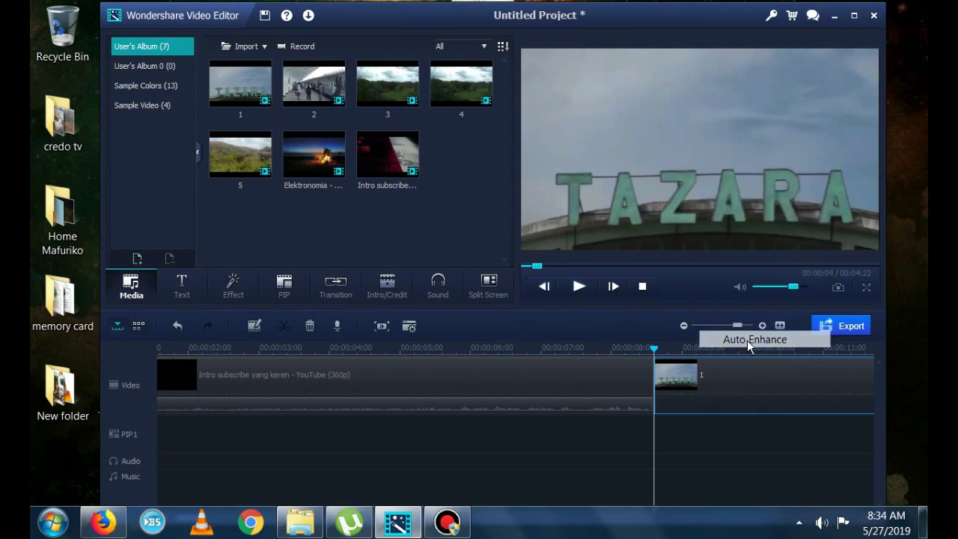
click(725, 464)
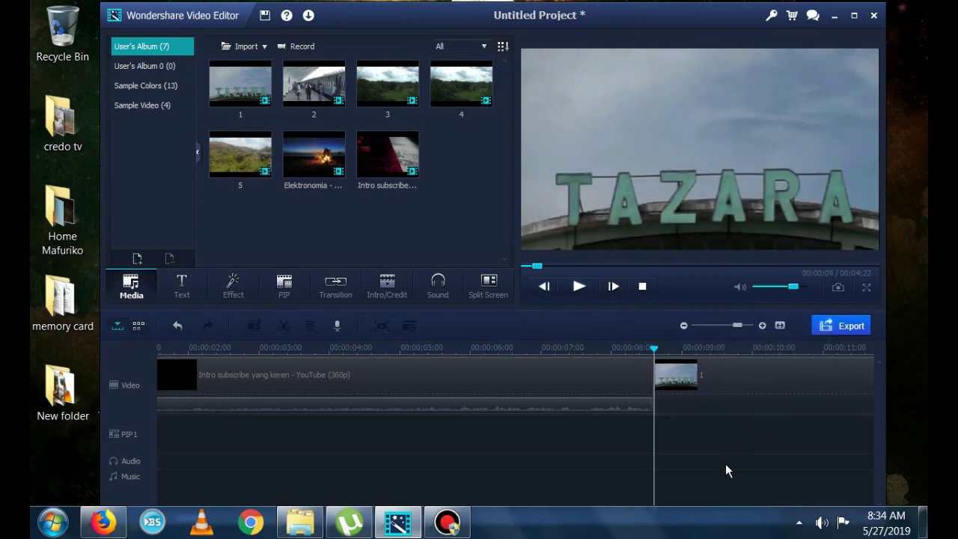
right_click(722, 374)
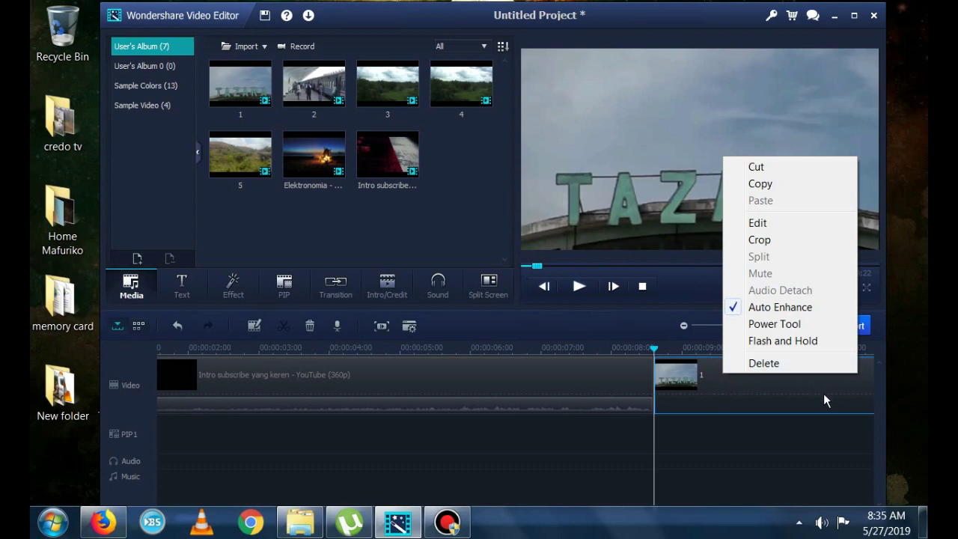
Close the clip menu and maximize the editor window to full screen
click(680, 286)
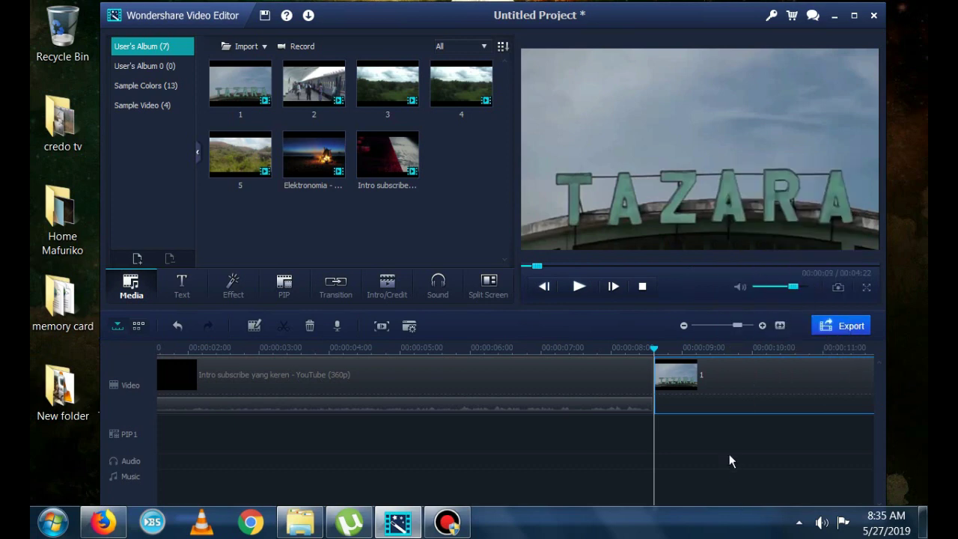
click(711, 469)
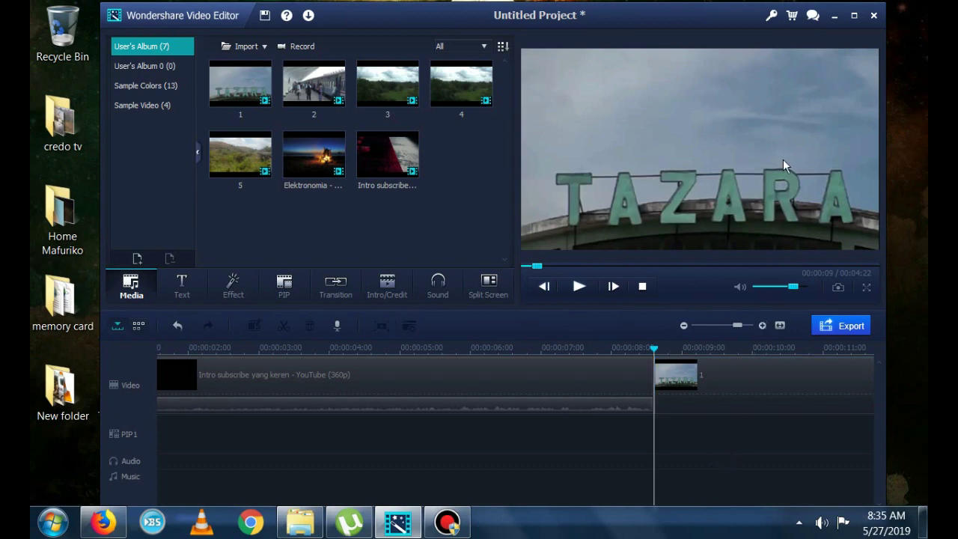
drag(680, 23, 680, 1)
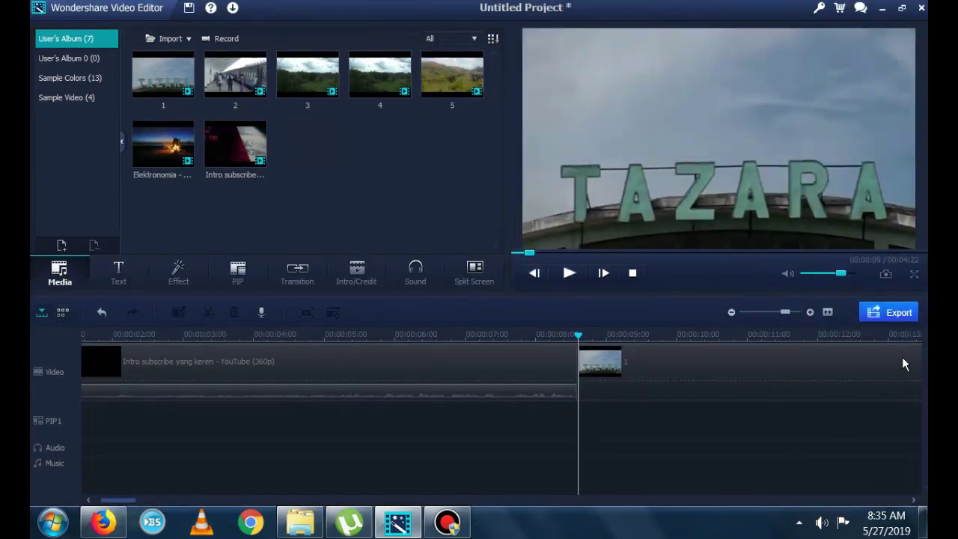
click(632, 387)
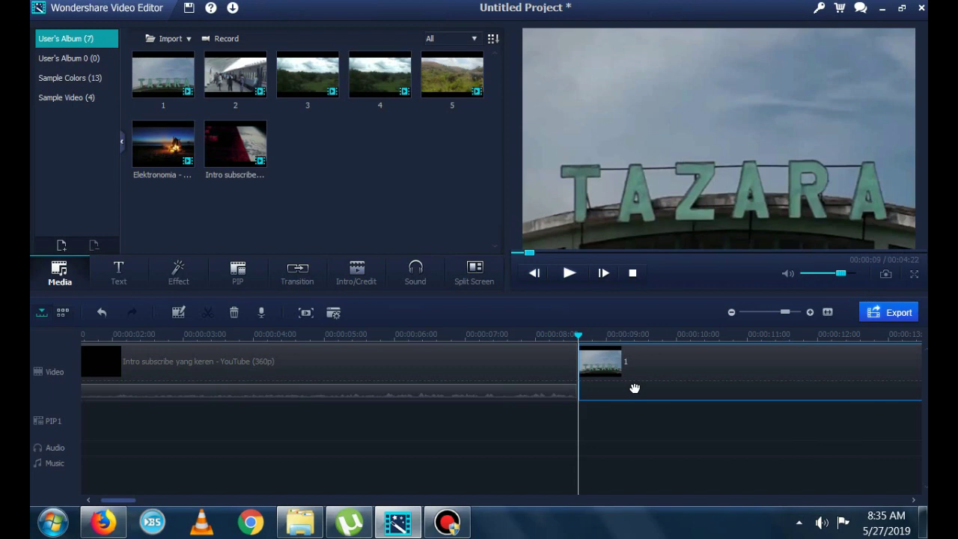
right_click(630, 388)
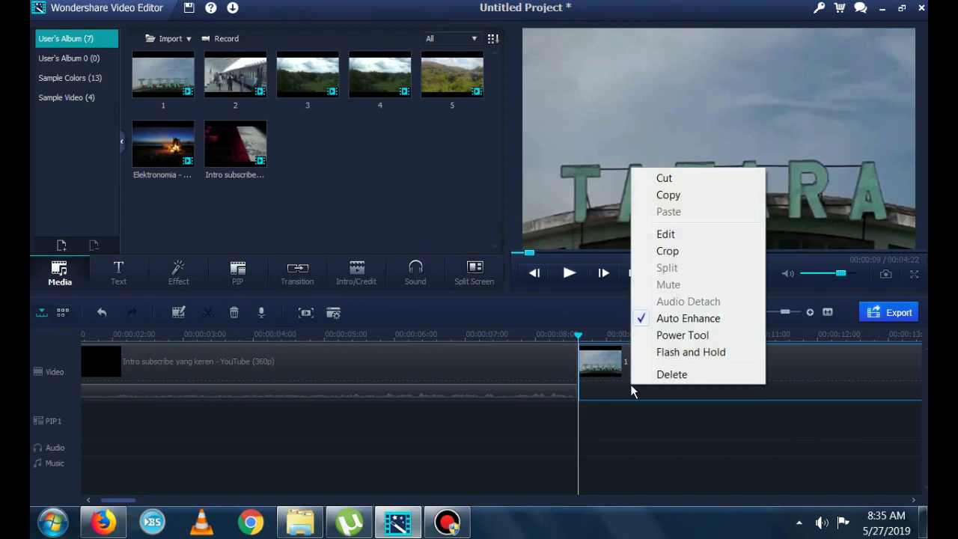
click(663, 404)
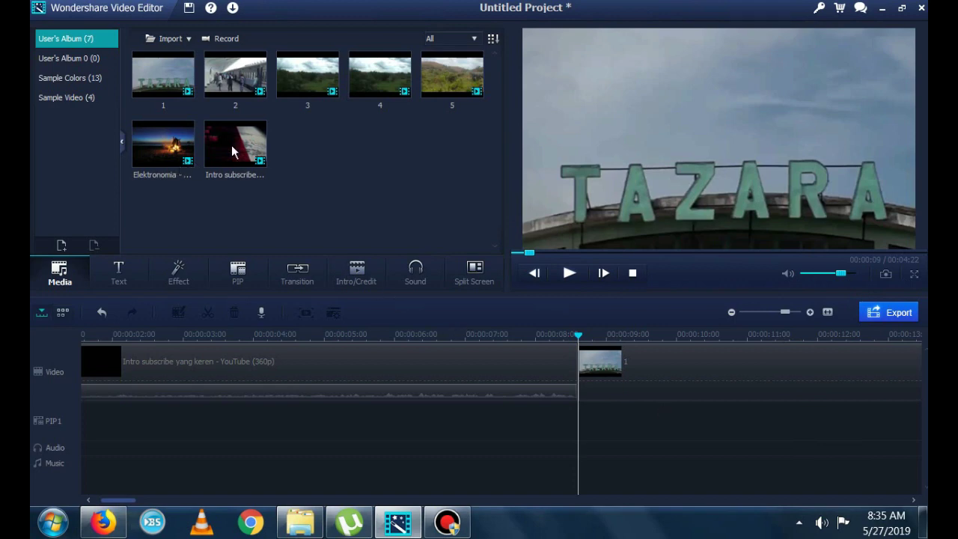
mouse_move(232, 145)
mouse_down()
mouse_move(600, 400)
mouse_move(595, 425)
mouse_move(638, 461)
mouse_move(607, 408)
mouse_up()
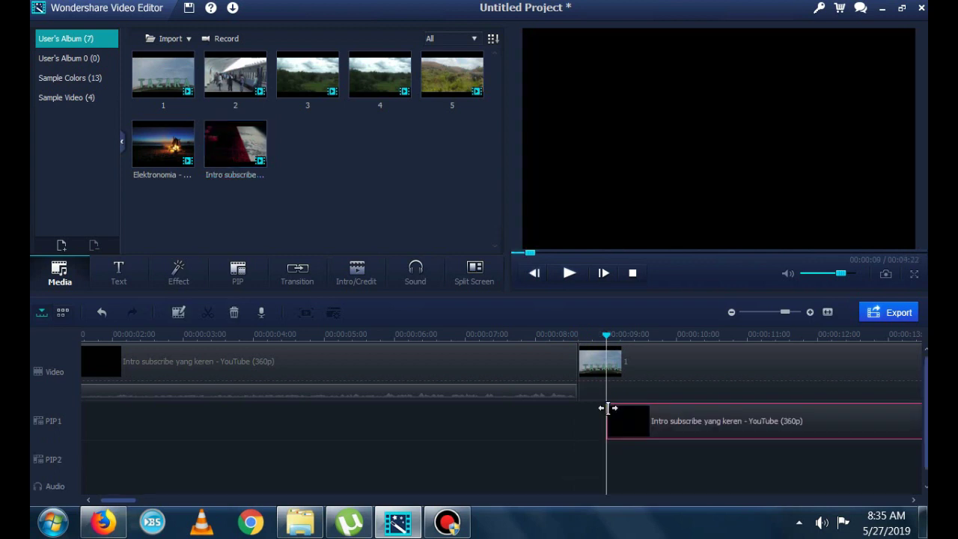
click(569, 274)
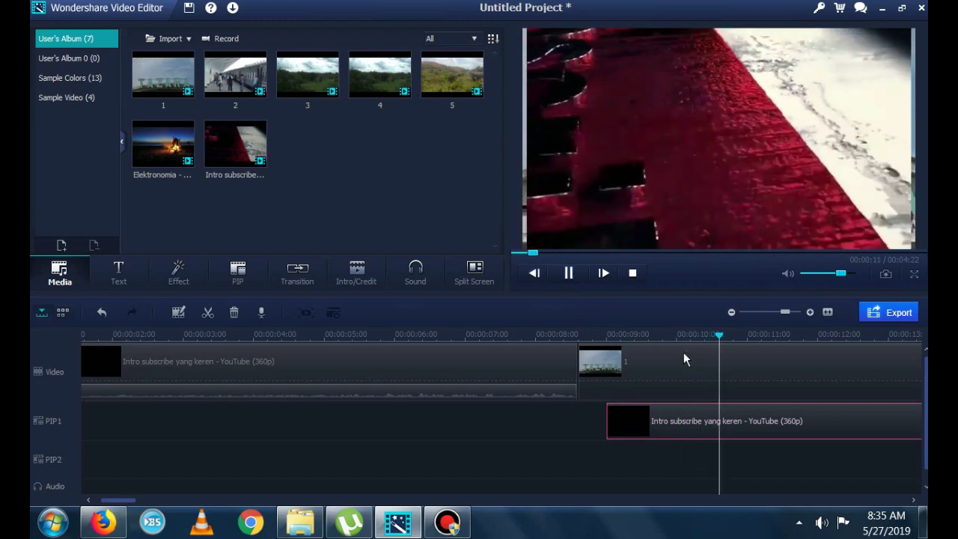
right_click(670, 421)
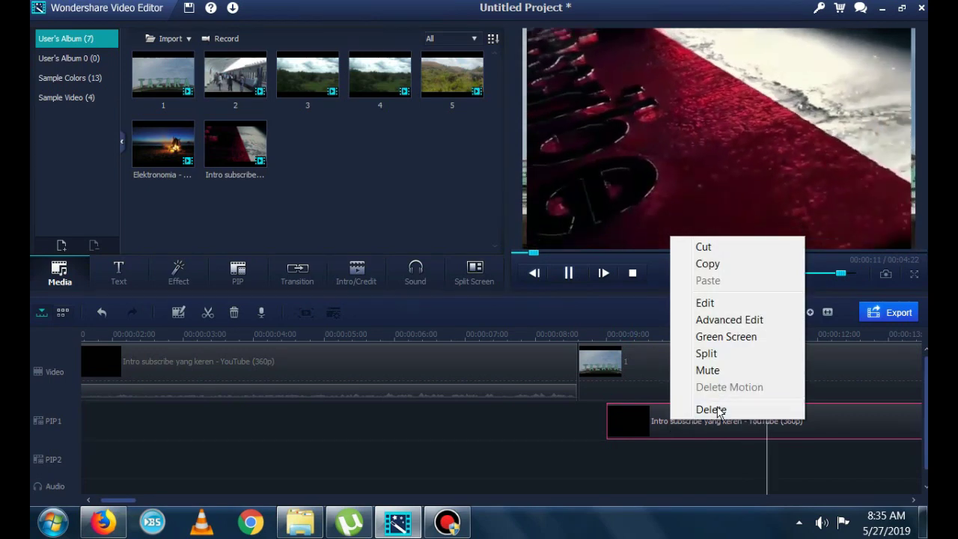
click(711, 409)
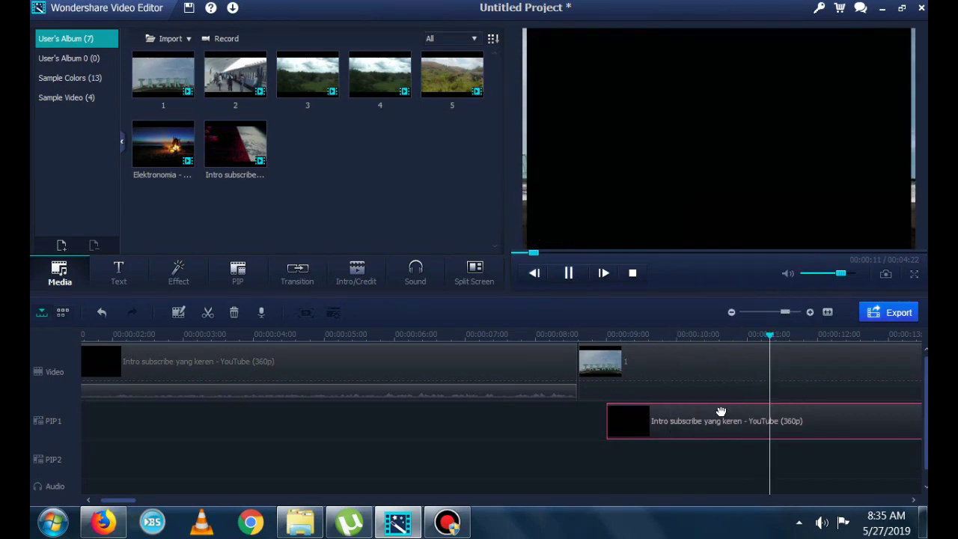
key(Delete)
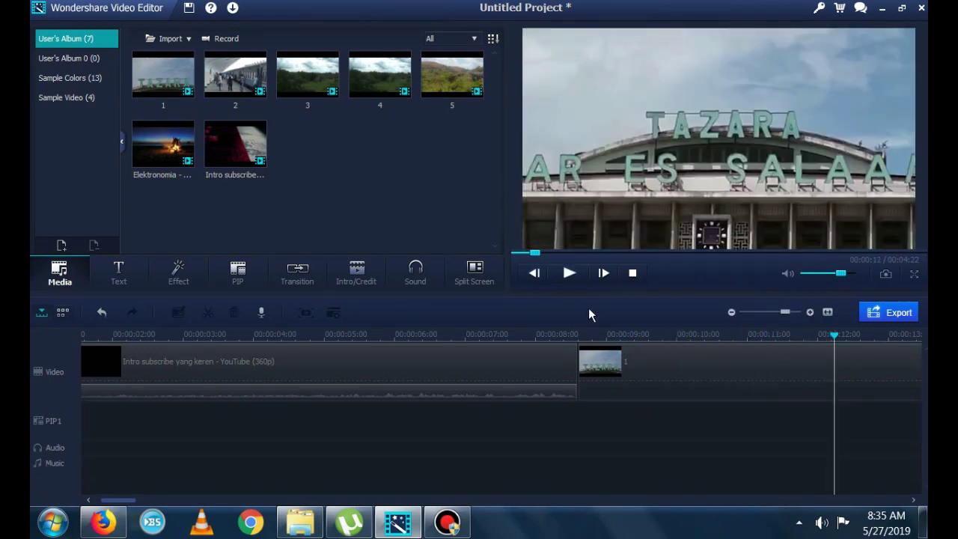
Export the project with the iPad device preset under the name 'the one'
click(897, 313)
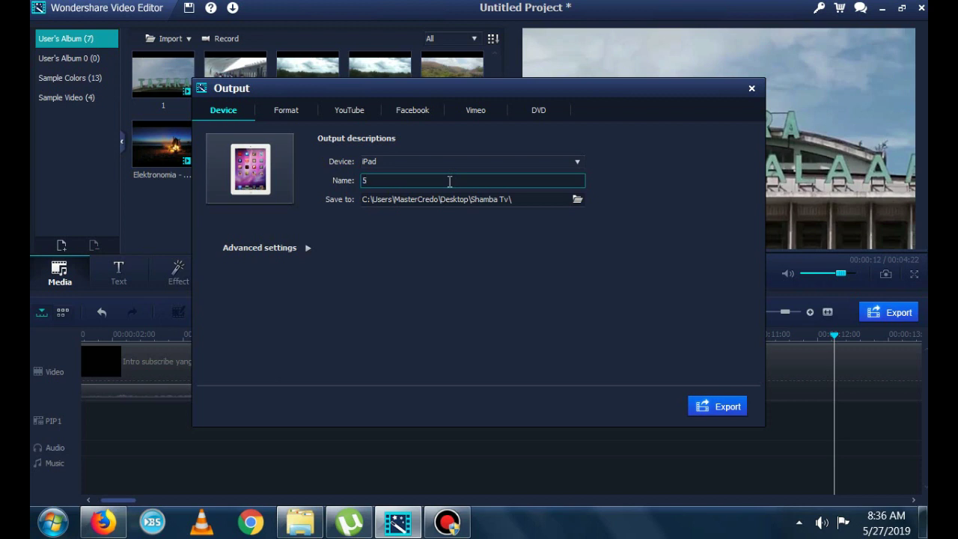
key(BackSpace)
text(the)
text( one)
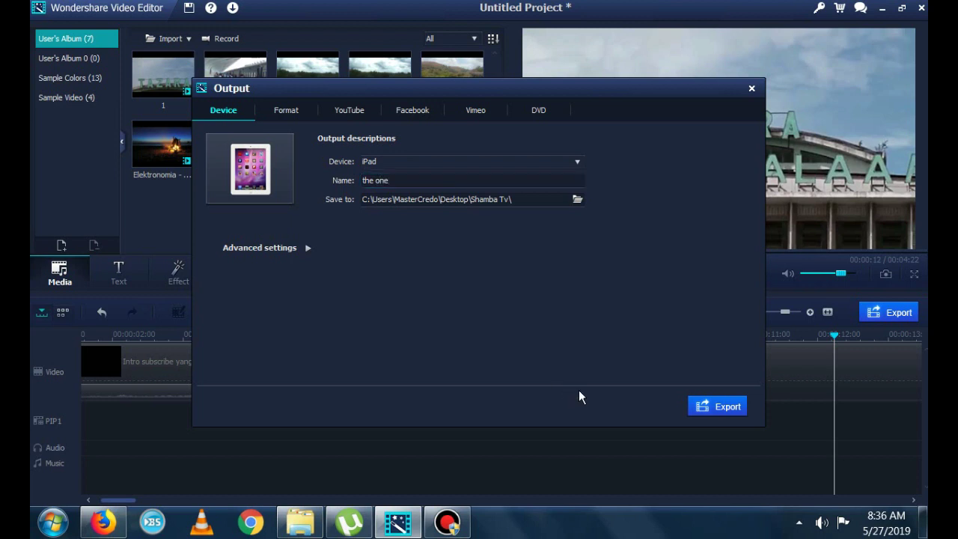
click(700, 407)
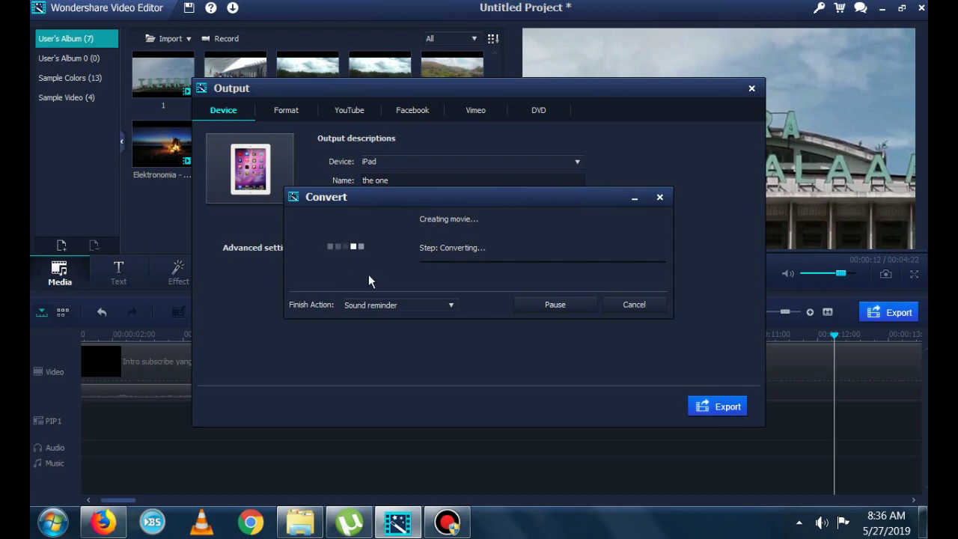
Minimize the exporting video editor and open a blank FastNotepad document from the desktop
click(632, 200)
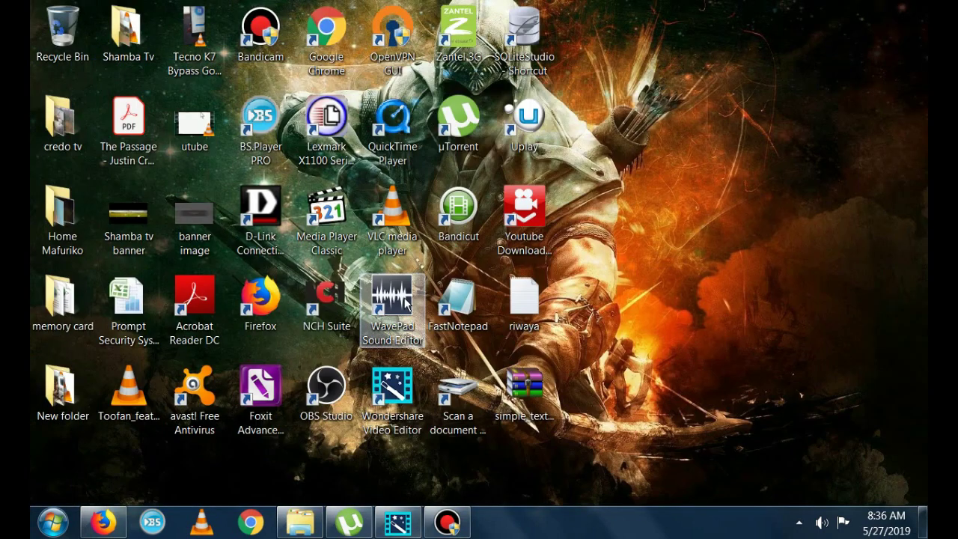
mouse_move(398, 523)
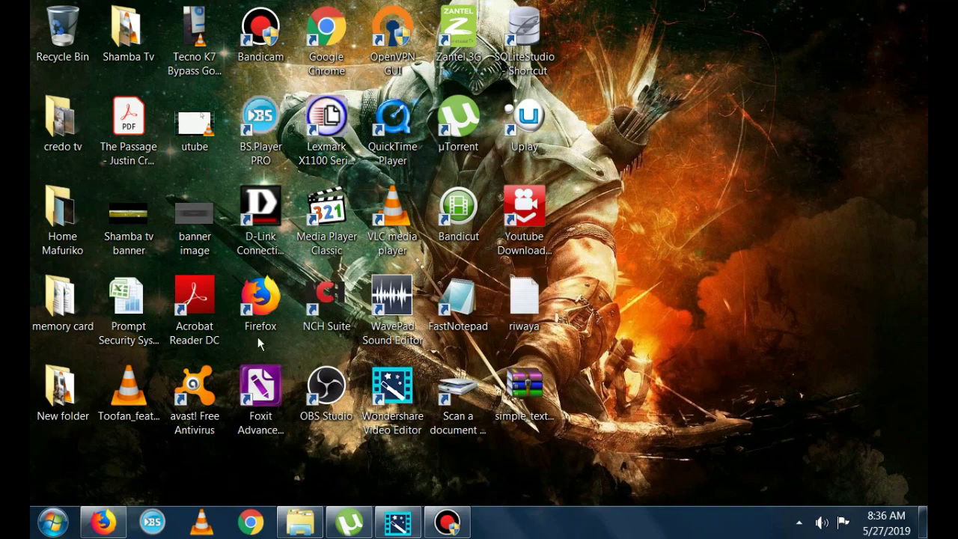
double_click(454, 304)
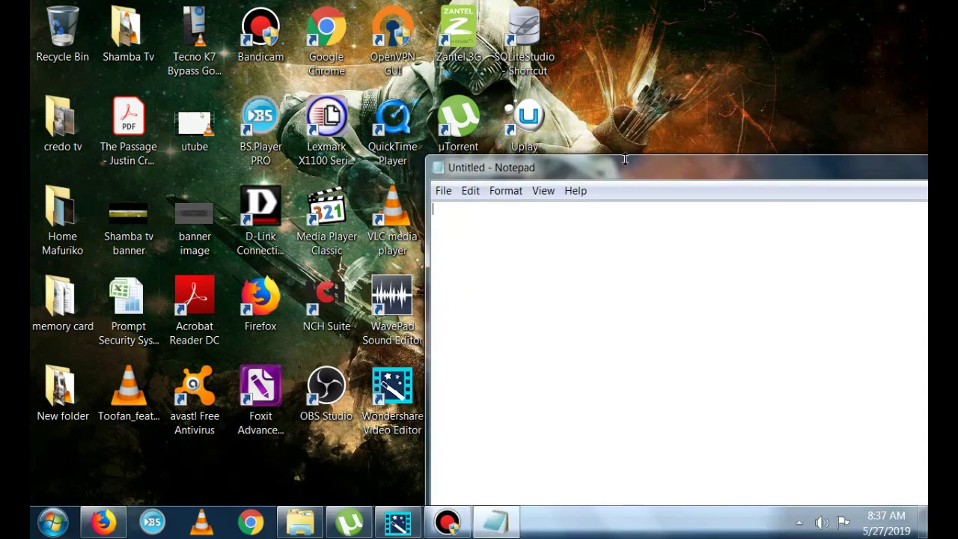
Center the Notepad window, enable Word Wrap, and start typing 'THANKS' in the untitled note
drag(634, 173, 332, 111)
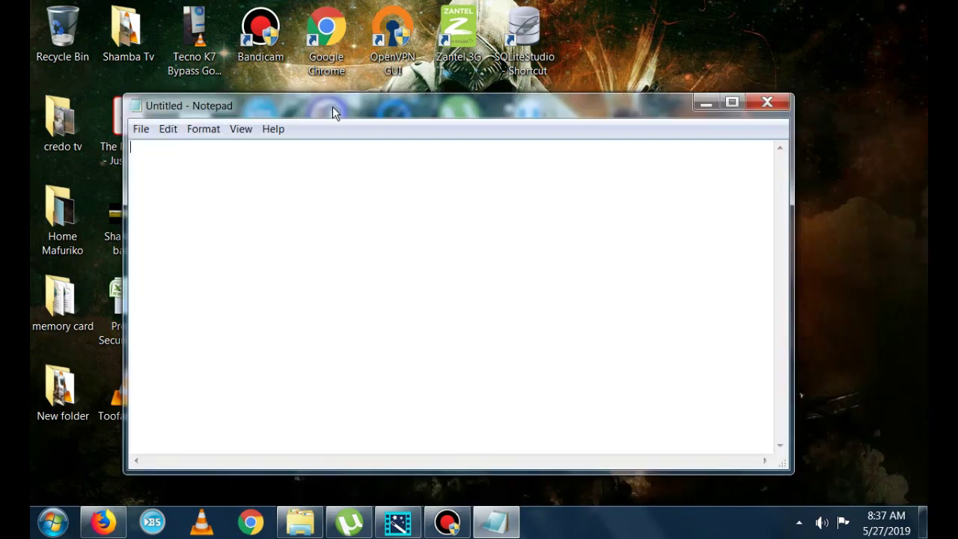
click(244, 128)
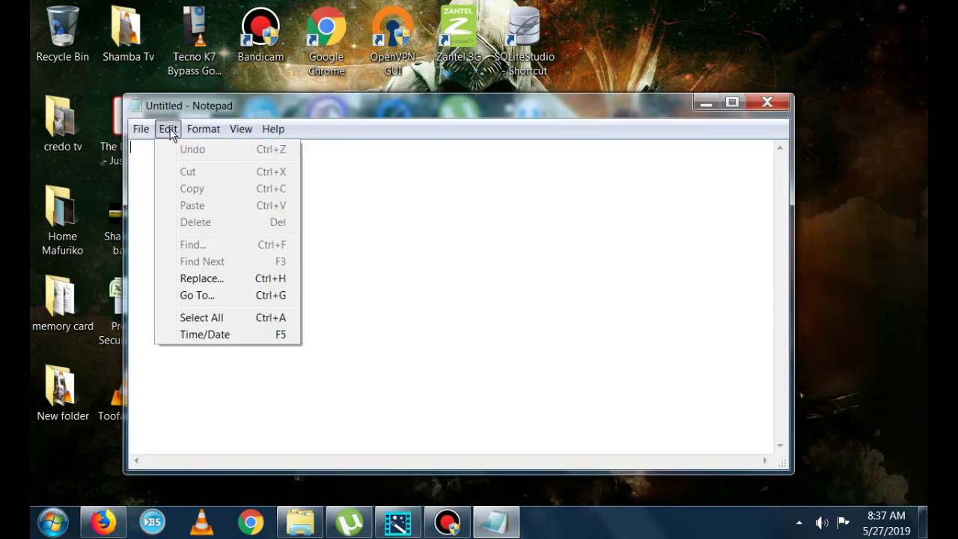
mouse_move(215, 133)
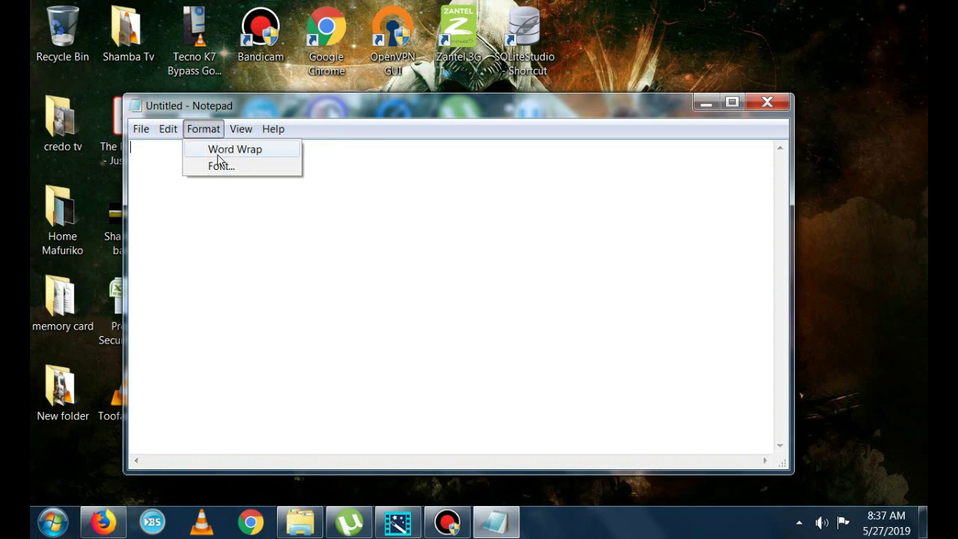
click(220, 153)
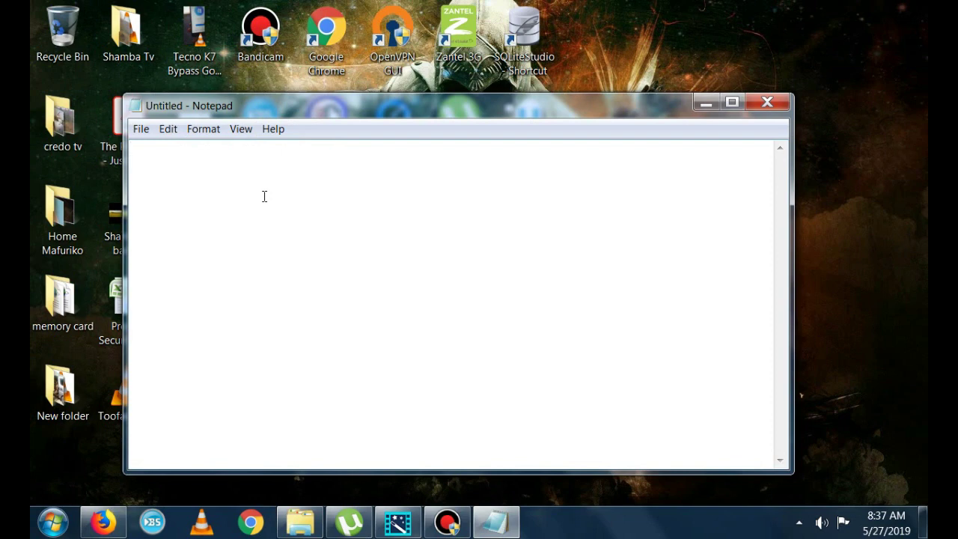
text(TH)
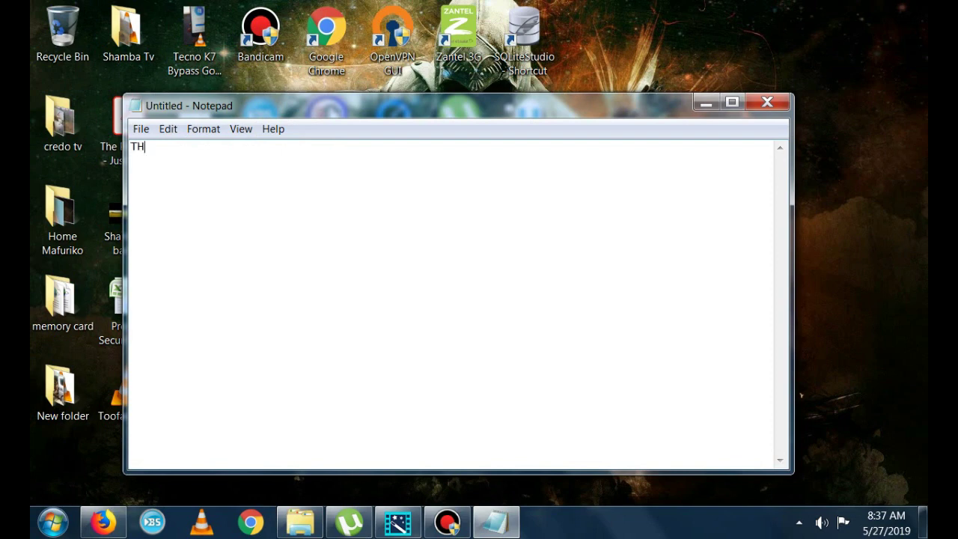